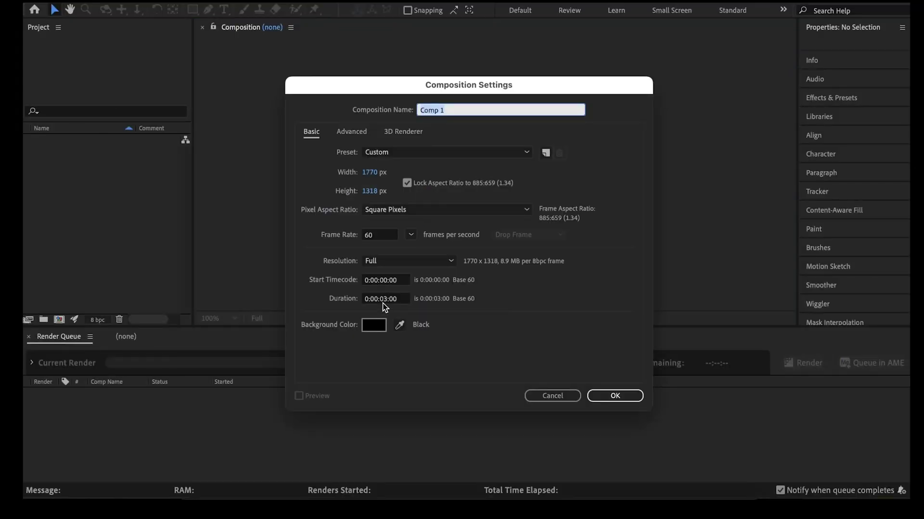
Step: Create Comp 1 at 1770×1318, 60 fps, 3 seconds, and import Adidas_logo.png from Downloads
click(384, 299)
click(447, 114)
key(Return)
double_click(81, 184)
click(343, 131)
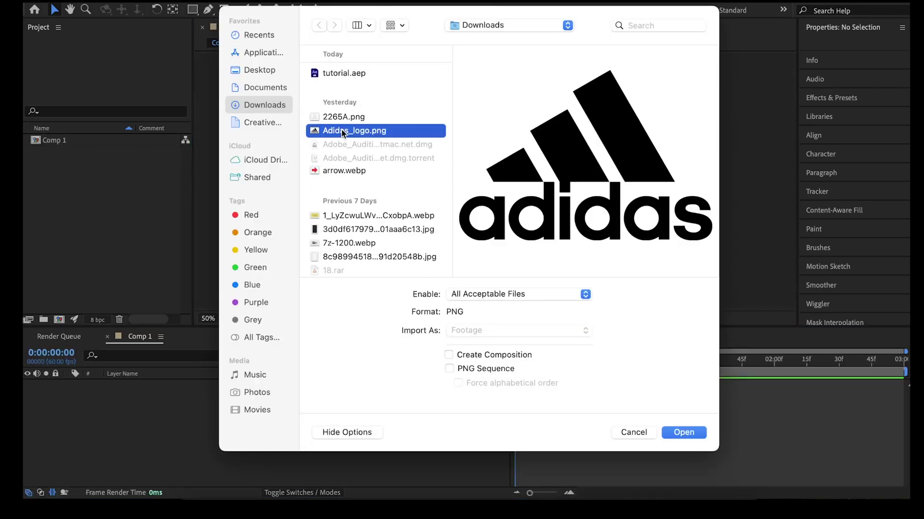
click(684, 433)
Step: Add a white solid layer to Comp 1 as the background
right_click(75, 402)
mouse_move(91, 332)
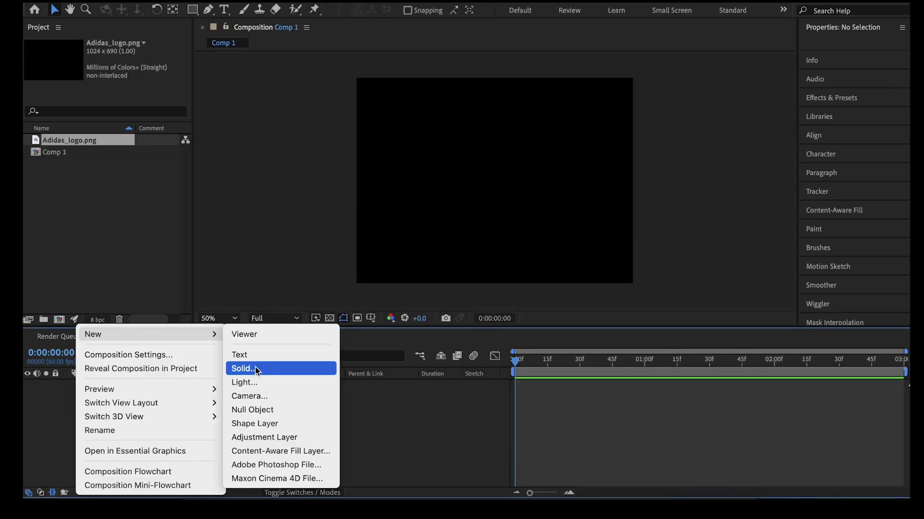
click(255, 368)
click(461, 326)
click(377, 145)
click(573, 361)
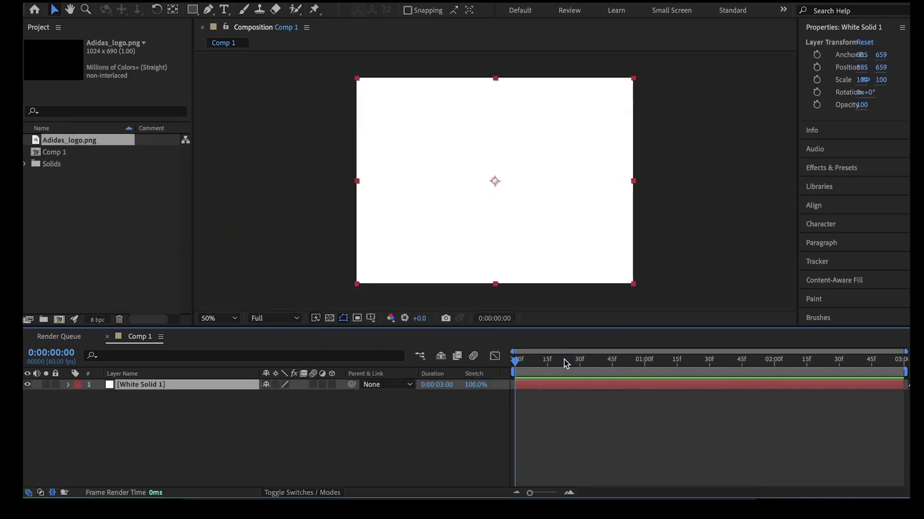
Step: Place Adidas_logo.png above the white solid and view the composition at 100%
drag(62, 143, 138, 386)
click(149, 404)
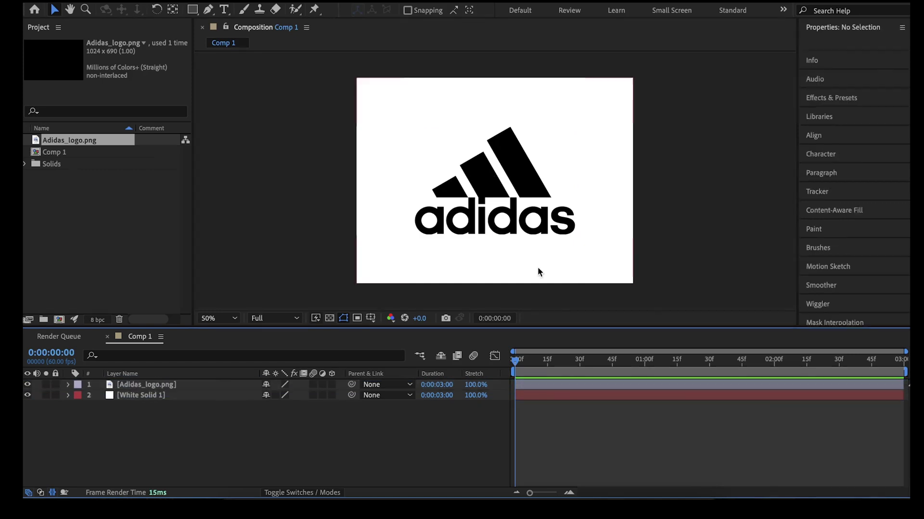
click(487, 468)
key(slash)
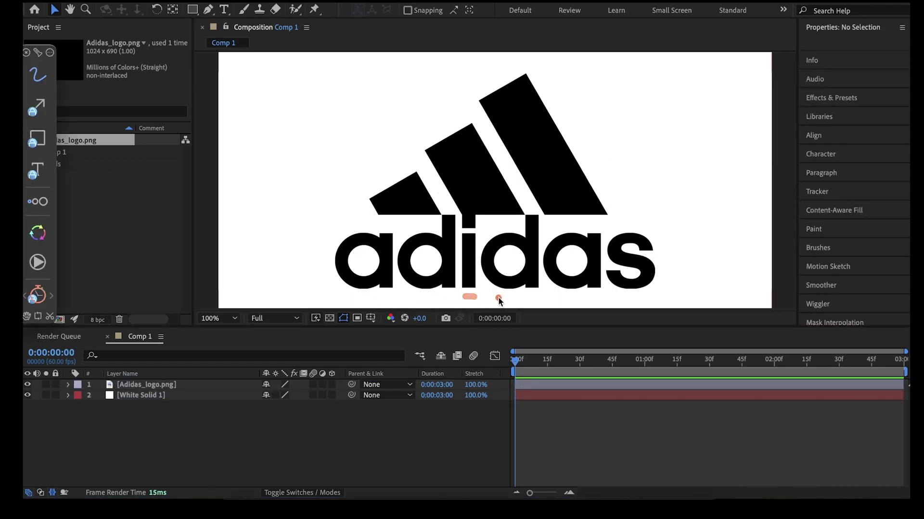
Step: Duplicate the logo layer, rename it A, and mask it to the first letter a
click(149, 385)
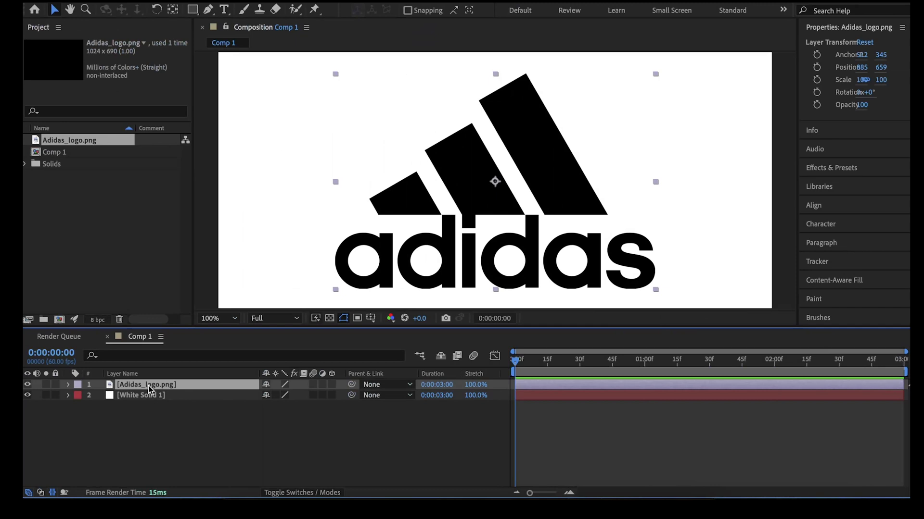
key(ctrl+d)
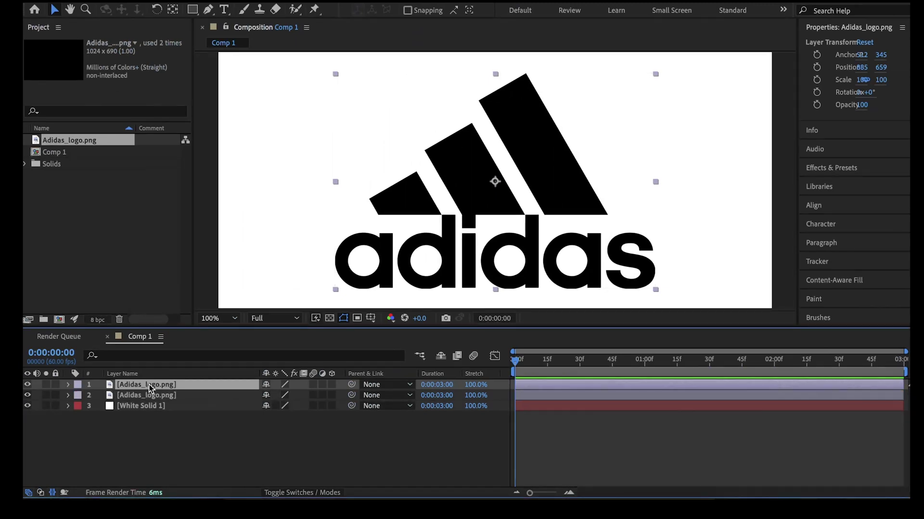
key(Return)
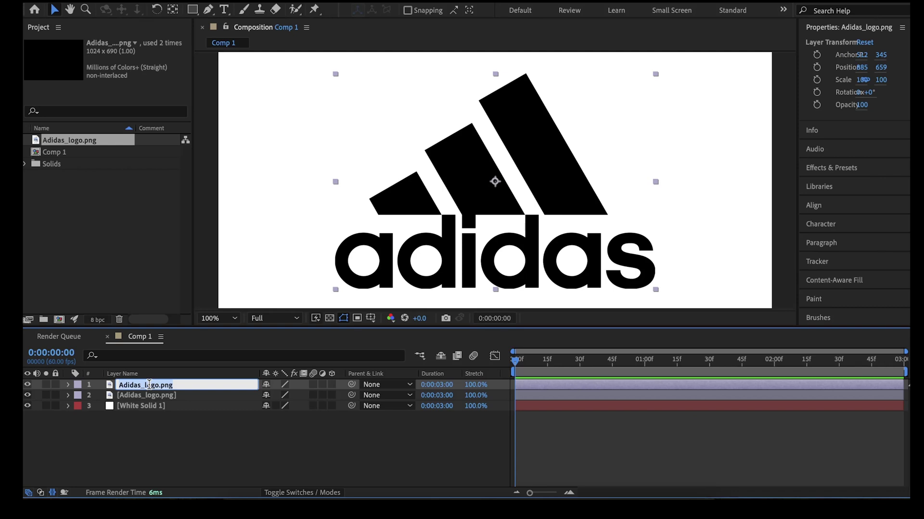
key(BackSpace)
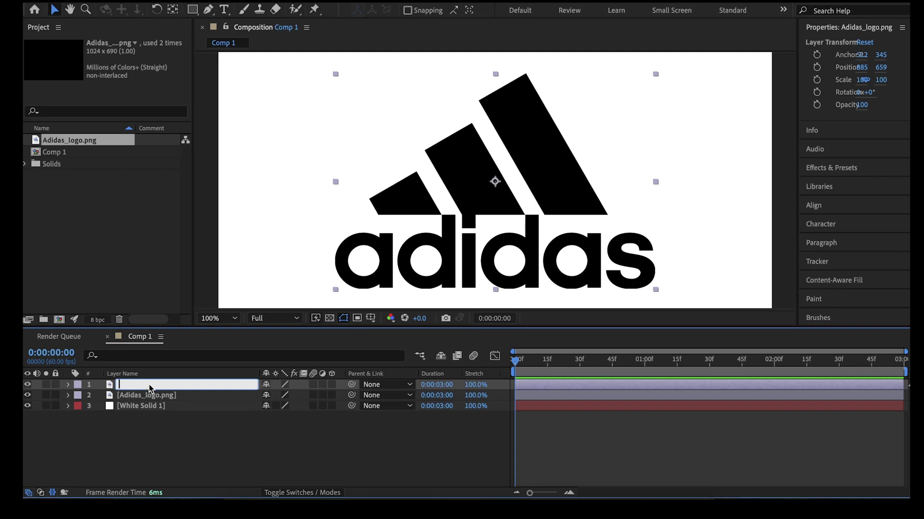
text(re)
key(BackSpace)
key(BackSpace)
text(A)
key(Return)
key(q)
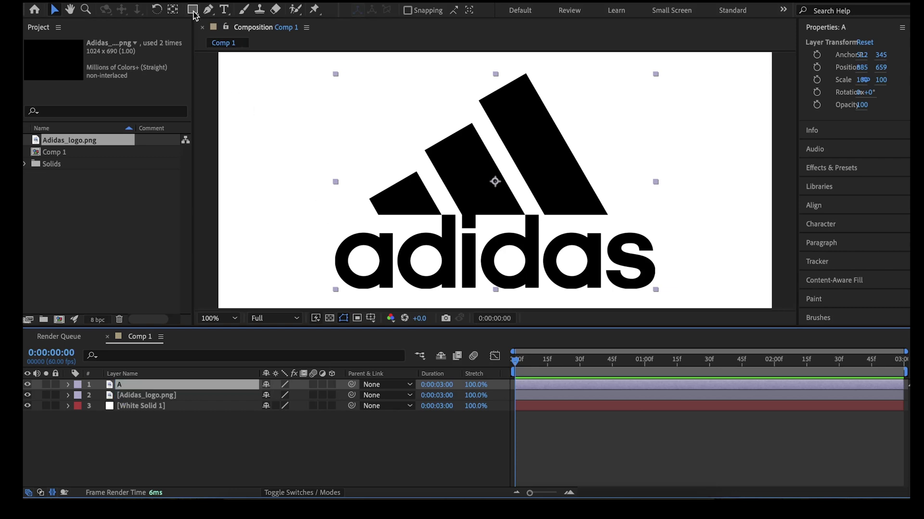
drag(327, 221, 397, 300)
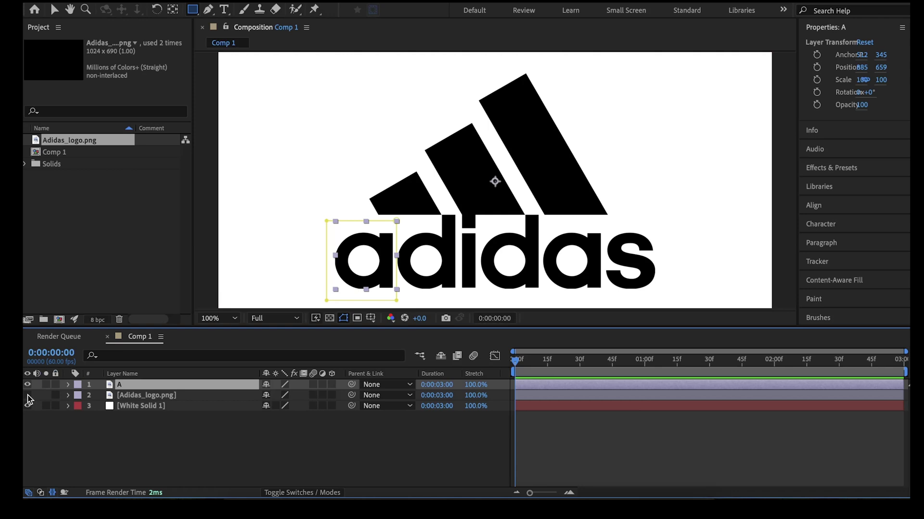
Step: Duplicate A as layer D, delete its copied mask, and mask it to the letter d
key(ctrl+d)
key(Return)
text(D)
key(Return)
key(m)
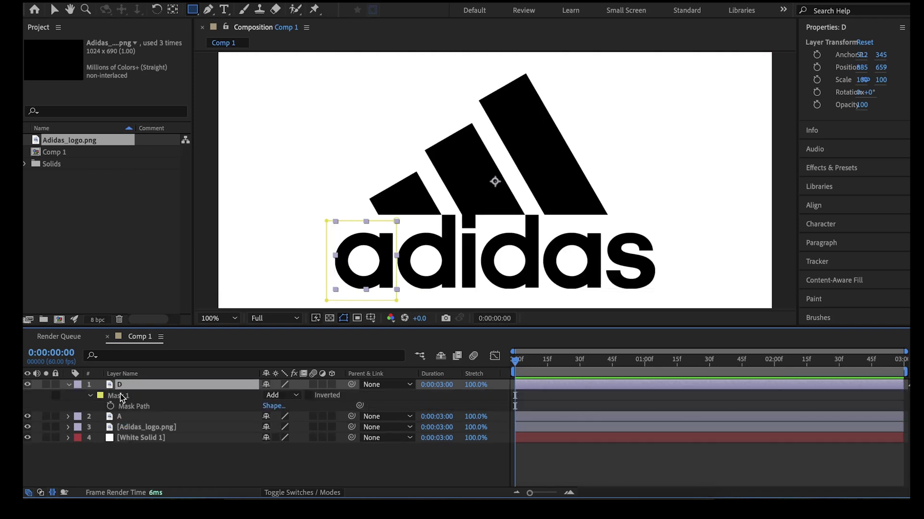
click(120, 394)
key(Delete)
drag(398, 218, 460, 296)
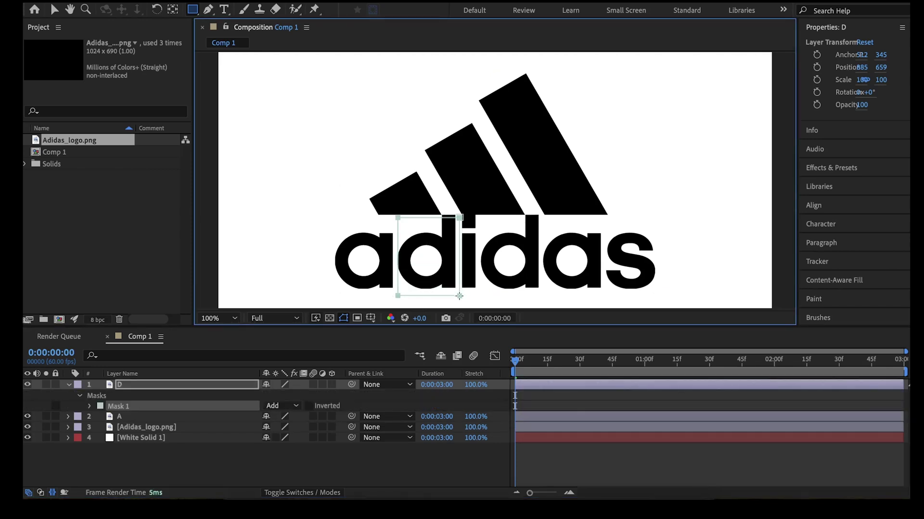
key(v)
click(69, 385)
Step: Make layer i from a copy of D with its mask replaced by one around the letter i
key(ctrl+d)
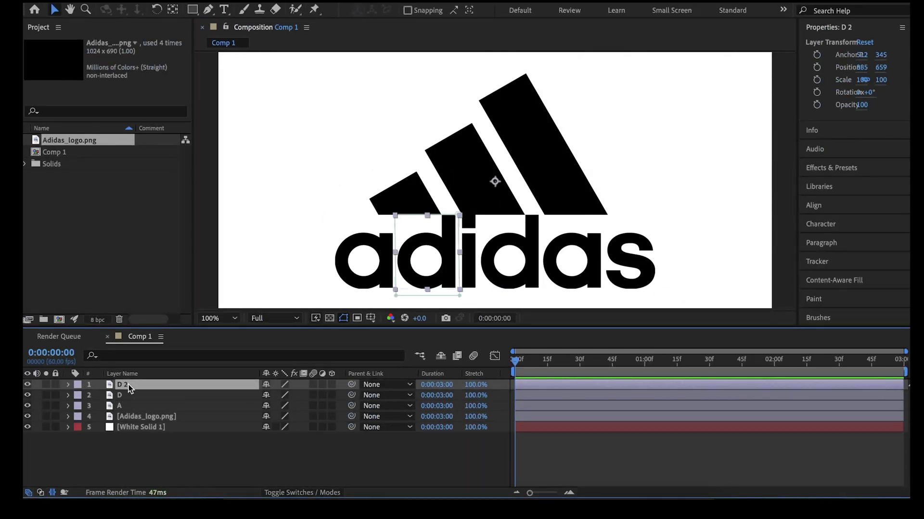
key(m)
click(115, 403)
key(Delete)
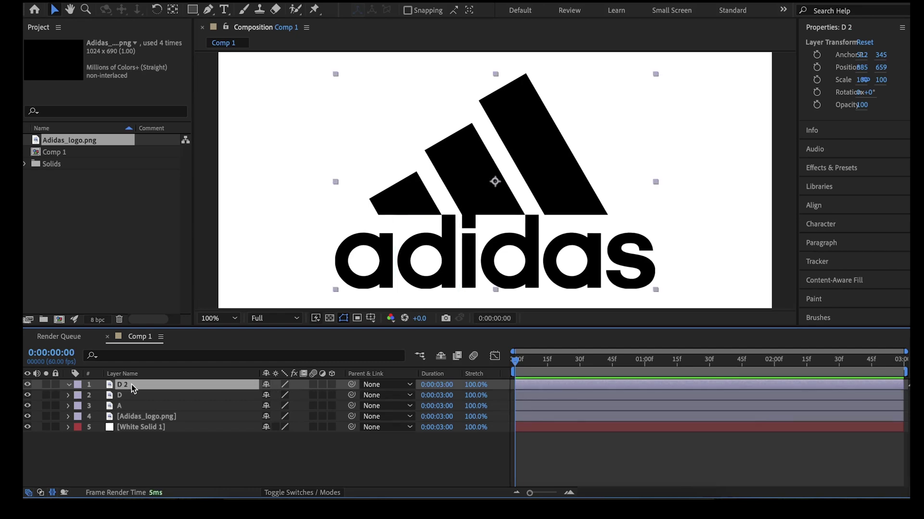
key(Return)
text(i)
key(Return)
key(q)
key(ctrl+d)
mouse_move(458, 215)
mouse_down()
mouse_move(482, 256)
mouse_move(480, 298)
mouse_move(479, 290)
mouse_up()
Step: Mask the next copy to the second d and nudge that mask slightly upward
key(m)
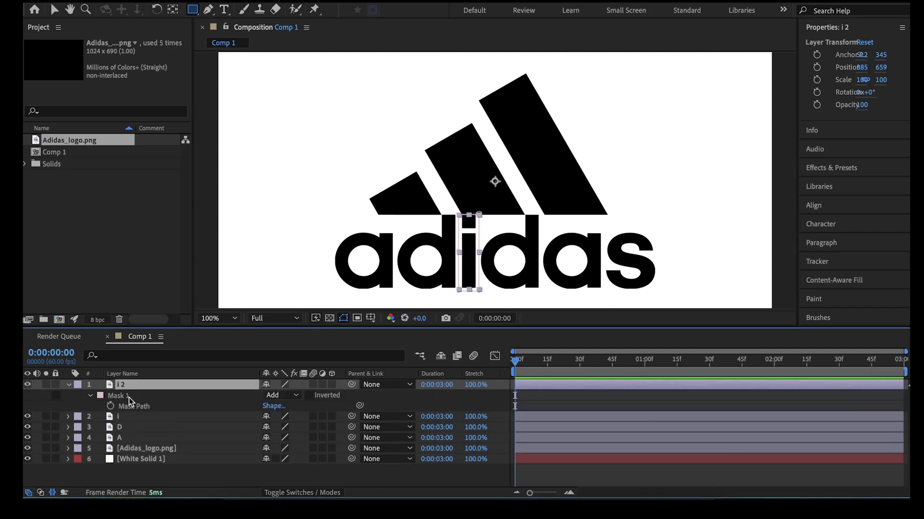
key(m)
key(Return)
key(Return)
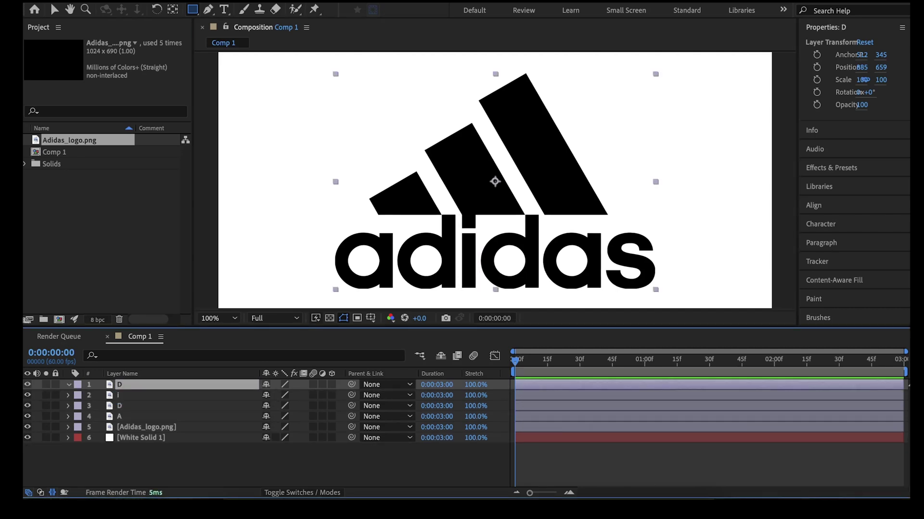
drag(481, 216, 542, 294)
key(v)
drag(515, 220, 515, 217)
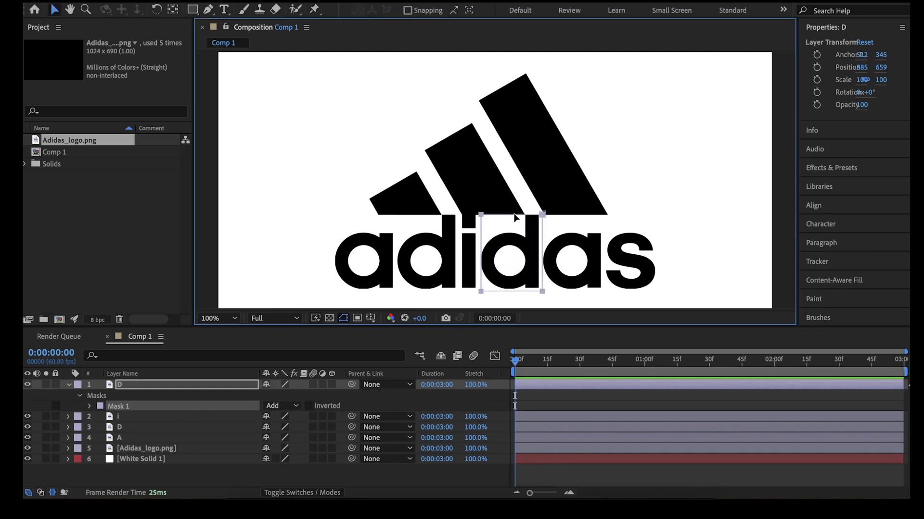
Step: Duplicate the second D, rename it A, and mask it to the second a
key(ctrl+d)
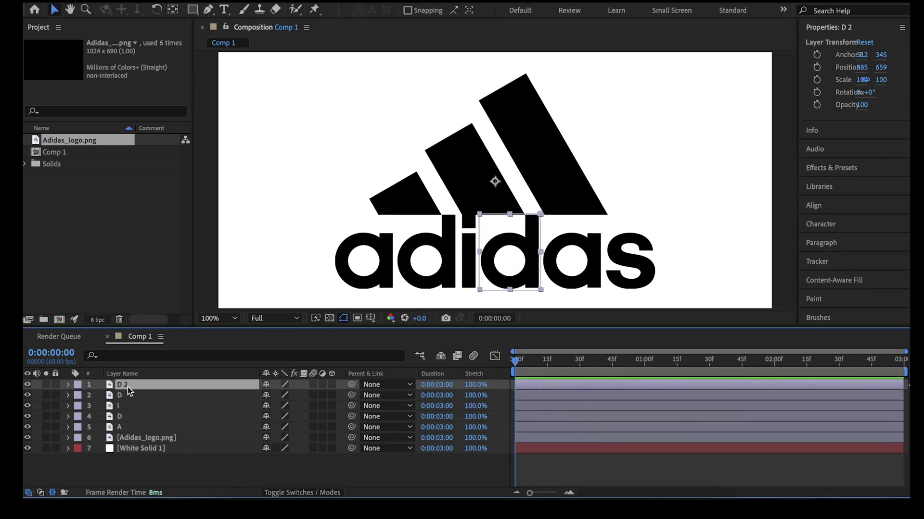
key(m)
key(m)
key(Return)
text(A)
key(Return)
key(q)
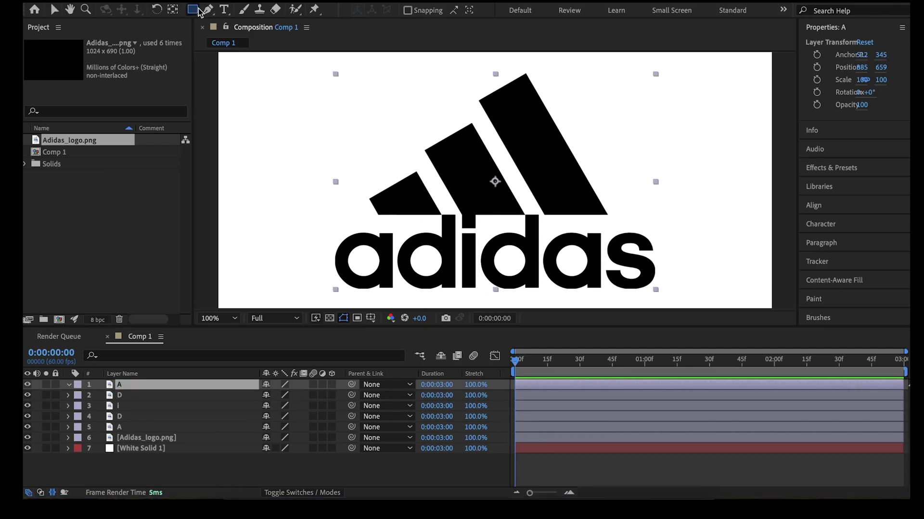
mouse_move(542, 219)
mouse_down()
mouse_move(596, 268)
mouse_move(604, 297)
mouse_up()
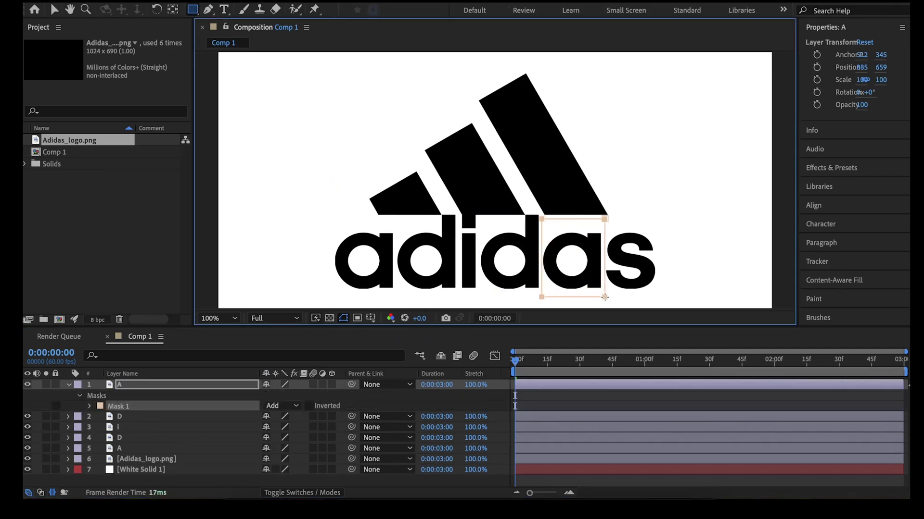
Step: Duplicate the second A, remove its mask, rename it S, and mask the letter s
click(129, 388)
key(ctrl+d)
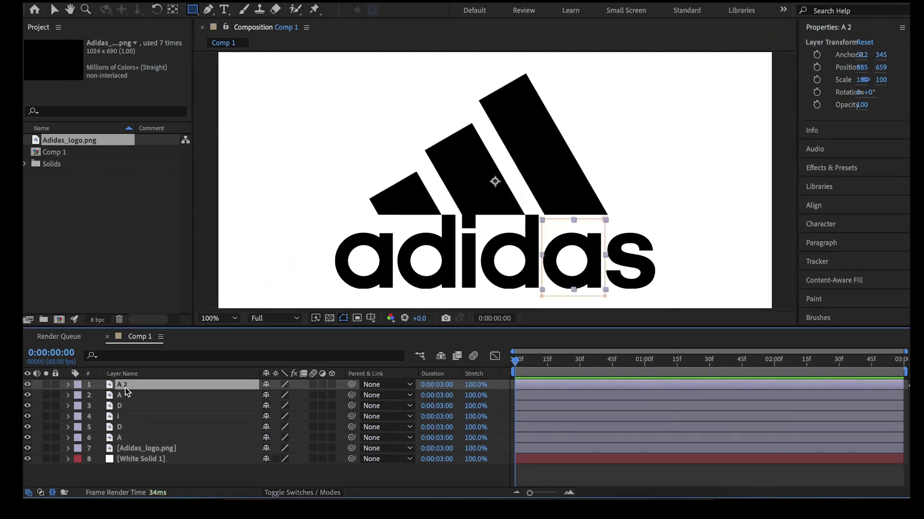
key(m)
key(Delete)
key(Return)
text(s)
key(Return)
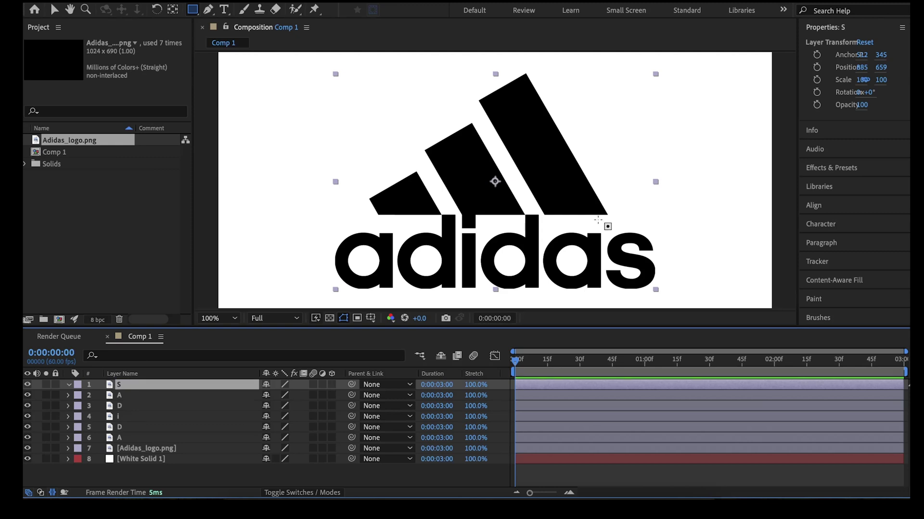
drag(603, 218, 658, 292)
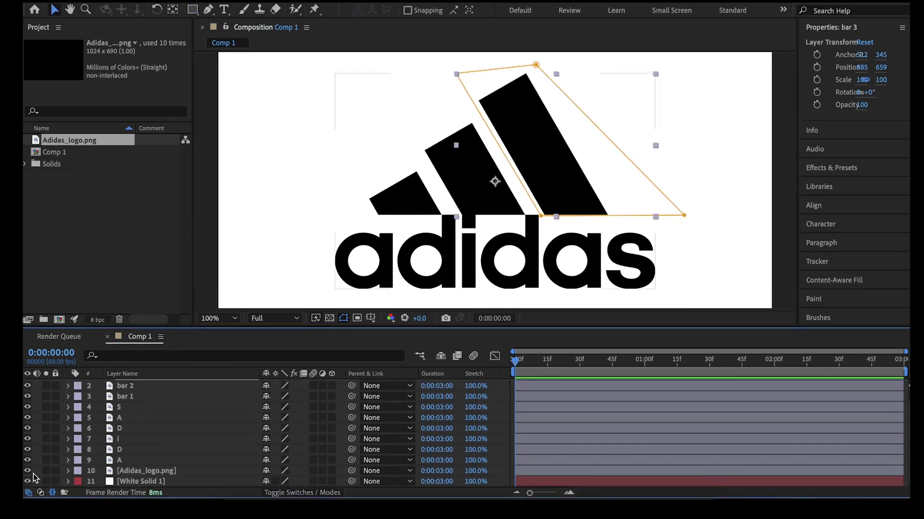
Step: Show the white background and toggle layer A, bar 1 and bar 2 to check their pieces
click(27, 481)
scroll(41, 429, up, 1)
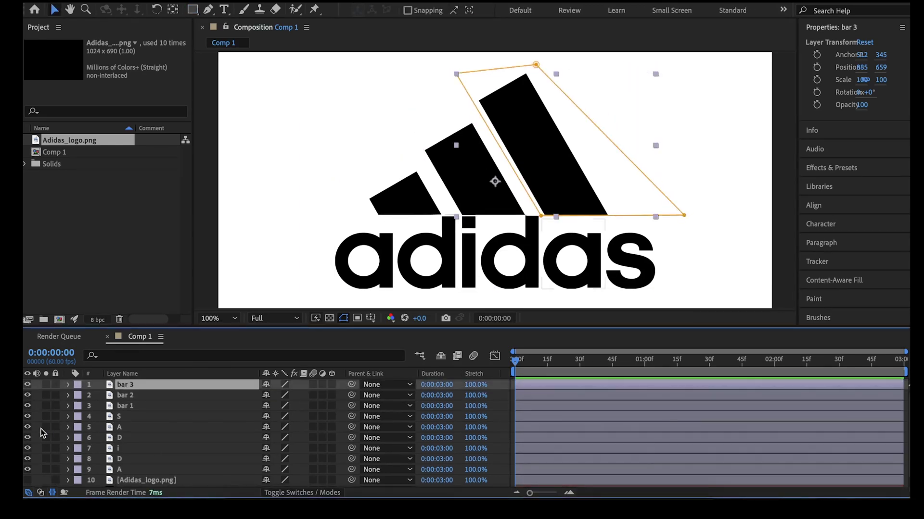
click(27, 427)
click(28, 427)
click(27, 405)
click(27, 399)
click(27, 399)
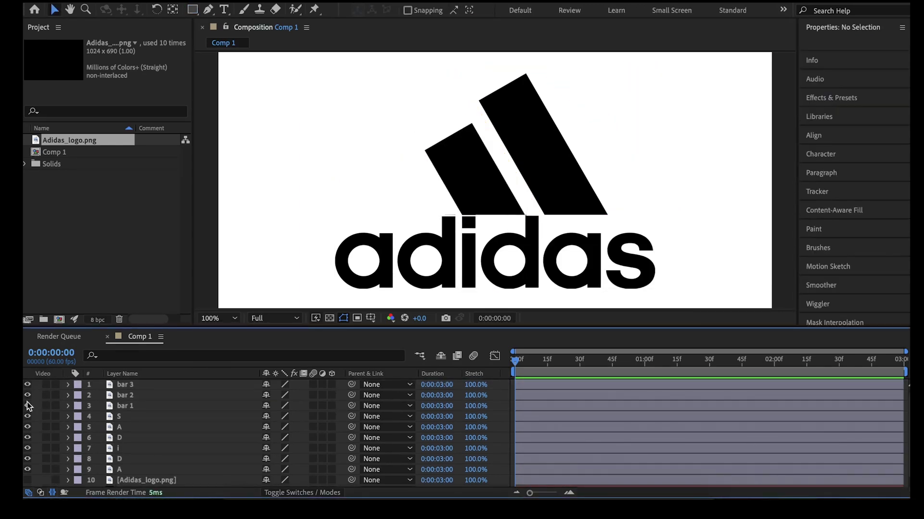
click(28, 405)
Step: Check the d, i and a letter layers' pieces, then delete the original logo layer
click(27, 438)
click(27, 438)
click(28, 448)
click(28, 449)
click(28, 459)
click(28, 459)
click(27, 469)
click(27, 470)
click(144, 480)
key(Delete)
drag(330, 215, 464, 211)
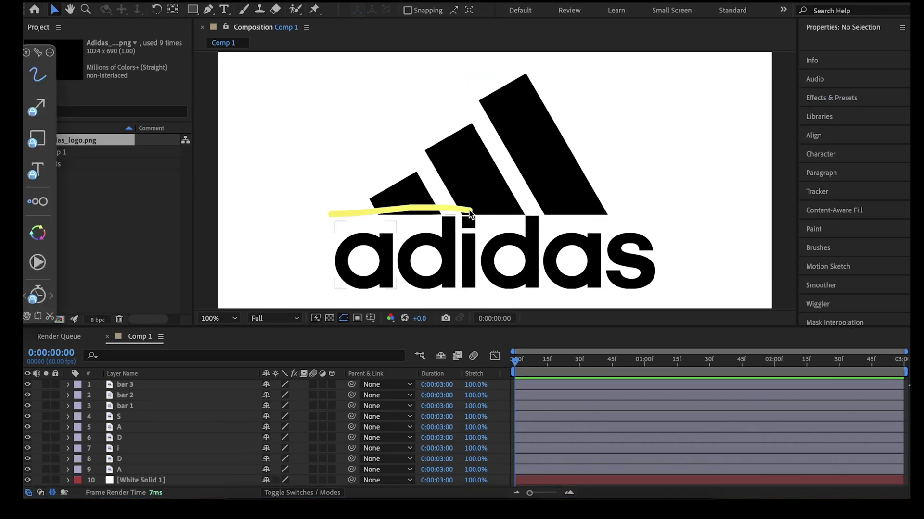
mouse_move(416, 288)
mouse_down()
mouse_move(349, 300)
mouse_move(328, 273)
mouse_move(329, 246)
mouse_up()
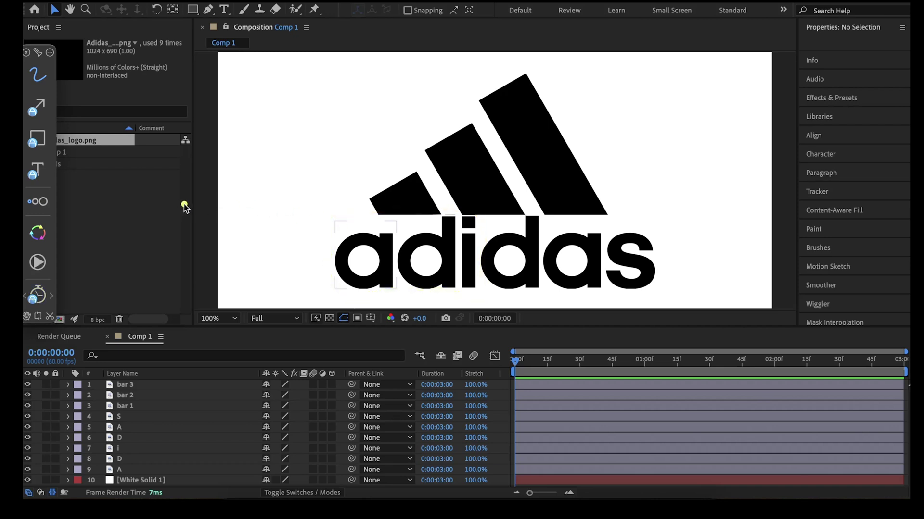
mouse_move(505, 219)
mouse_down()
mouse_move(481, 246)
mouse_move(500, 289)
mouse_move(521, 296)
mouse_move(634, 299)
mouse_move(692, 245)
mouse_move(566, 219)
mouse_up()
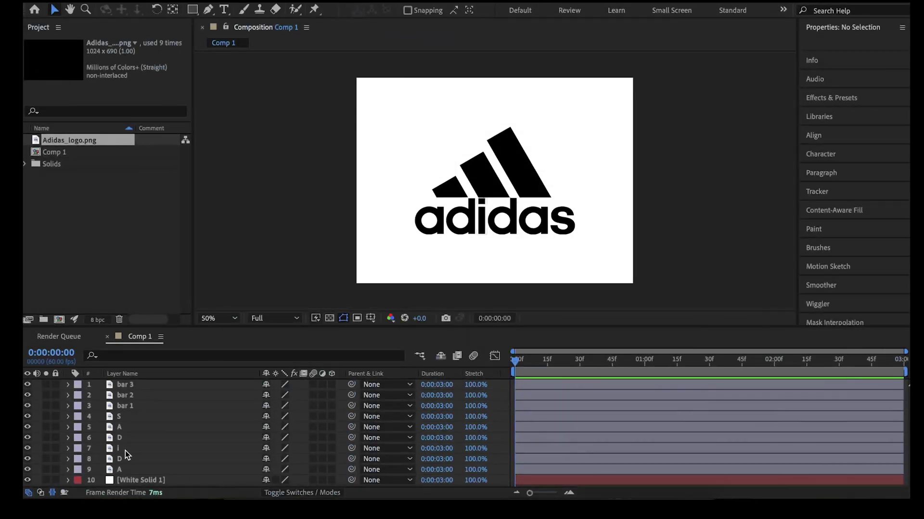
click(125, 469)
Step: Select the a, d and i layers and slide them left off the canvas
shift+click(123, 459)
shift+click(123, 448)
click(447, 219)
drag(448, 218, 284, 220)
Step: Keyframe their Position at 0f and move the letters onto the logo at 30f
key(p)
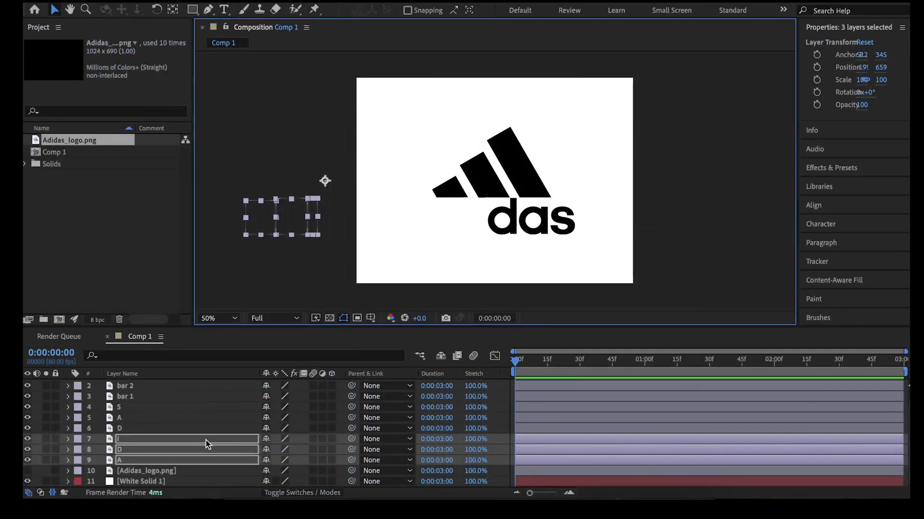
scroll(206, 440, down, 2)
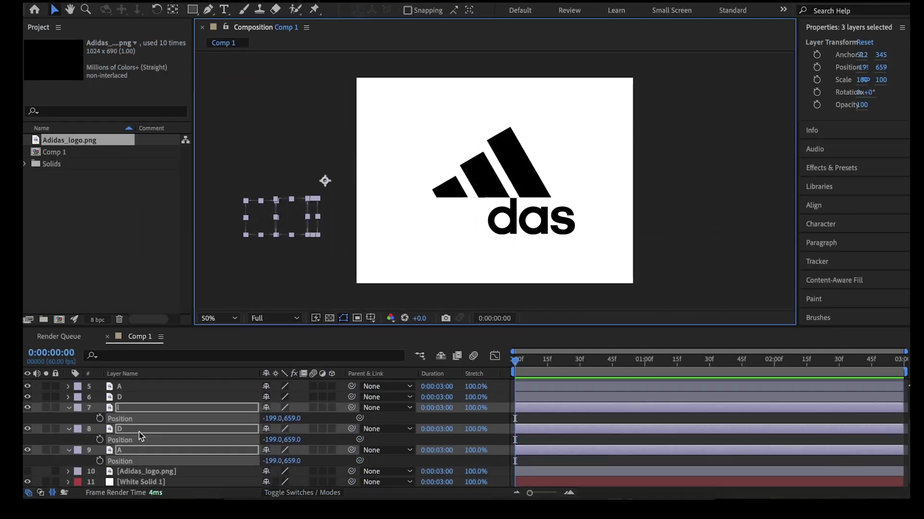
click(115, 438)
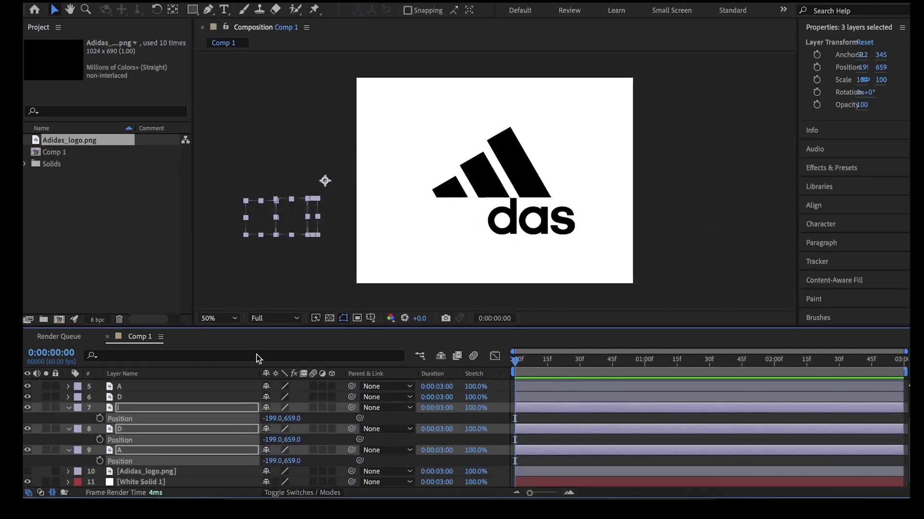
click(99, 419)
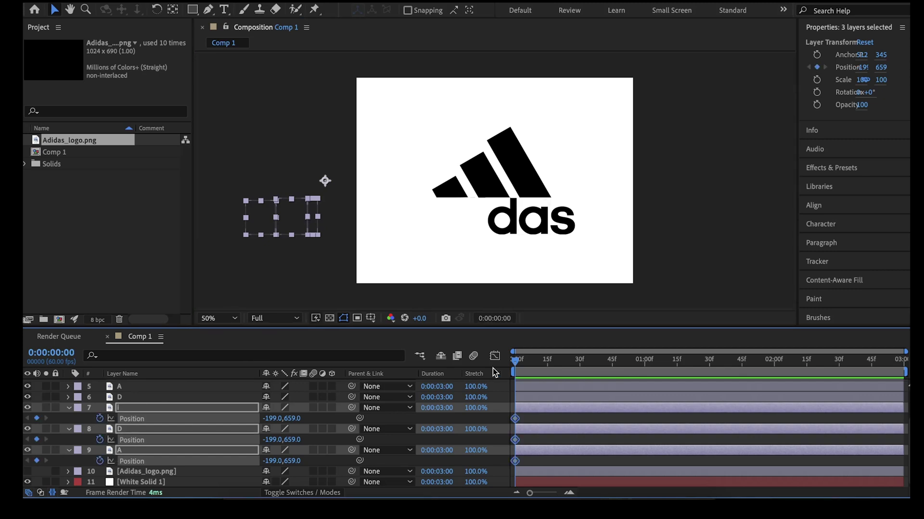
drag(516, 366, 579, 363)
drag(291, 224, 459, 233)
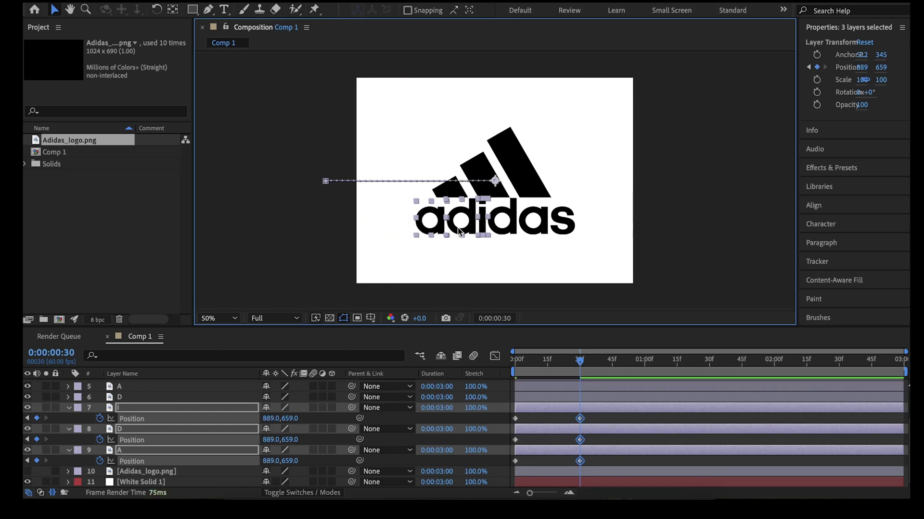
Step: Select the D, A and S layers
scroll(125, 437, up, 3)
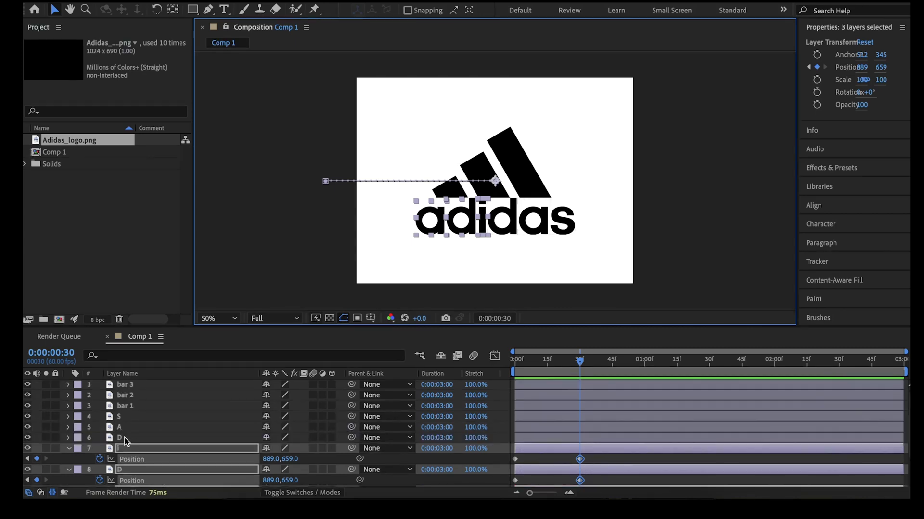
click(125, 438)
shift+click(125, 427)
shift+click(125, 416)
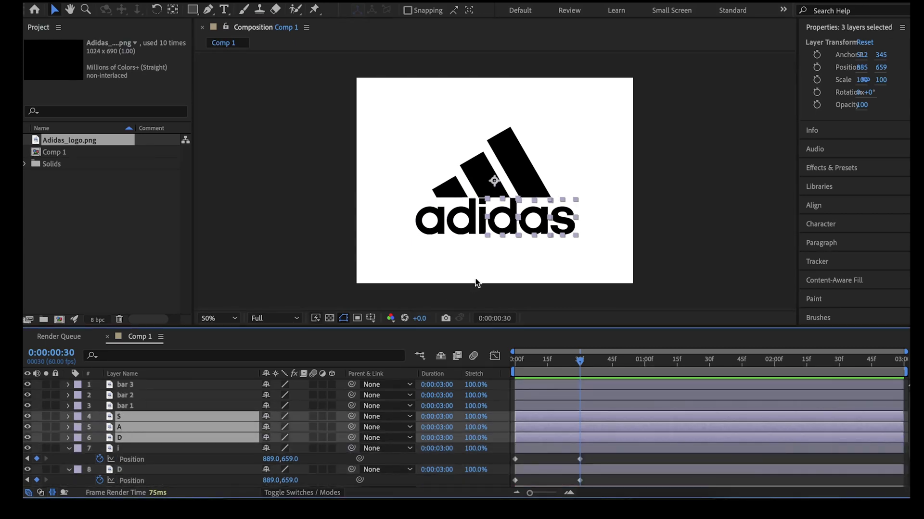
Step: Push S, A and D off-frame right at 0f and slide them back into place at 30f
drag(527, 219, 699, 218)
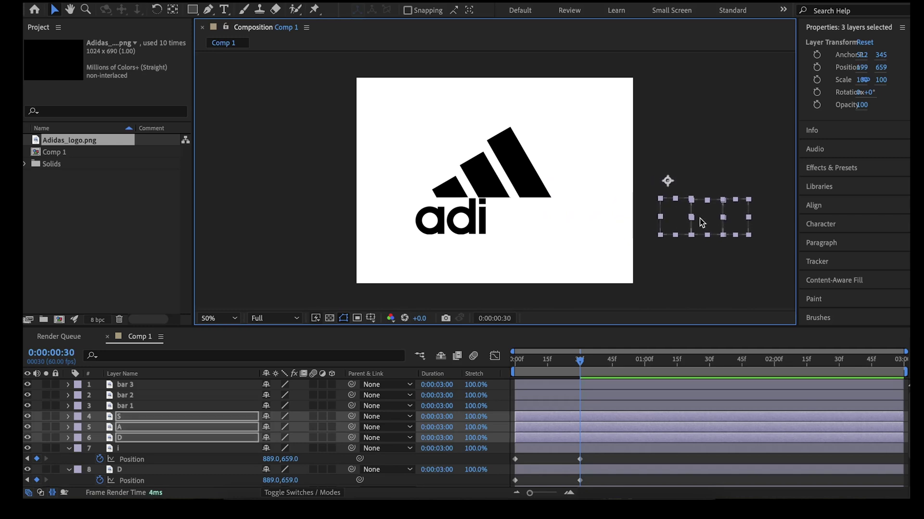
key(p)
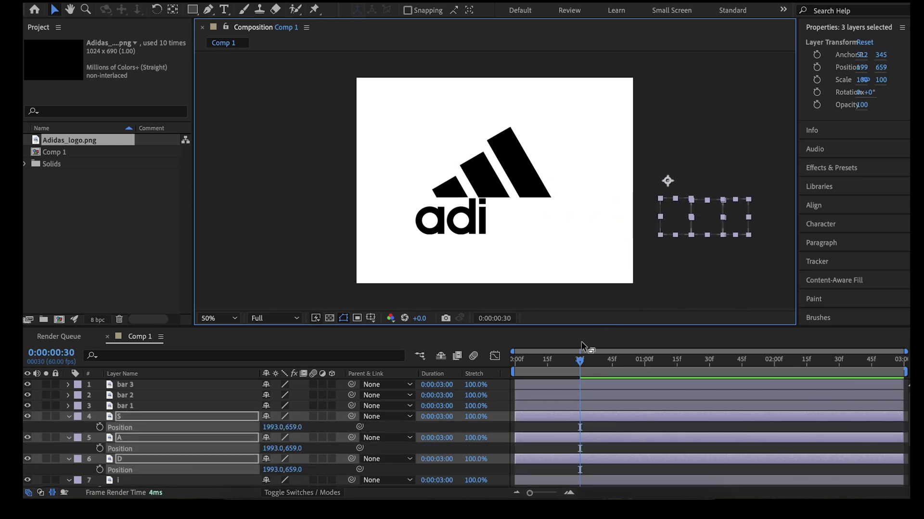
drag(582, 363, 515, 369)
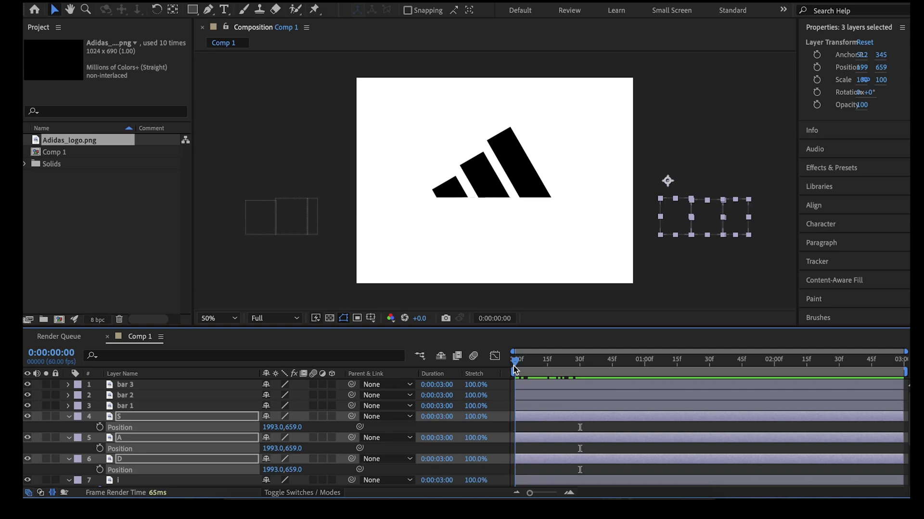
click(99, 427)
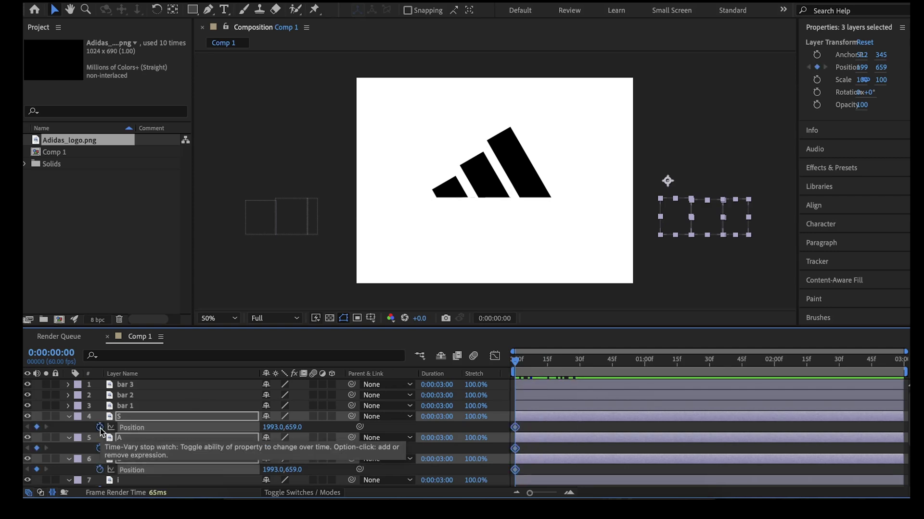
drag(514, 361, 580, 369)
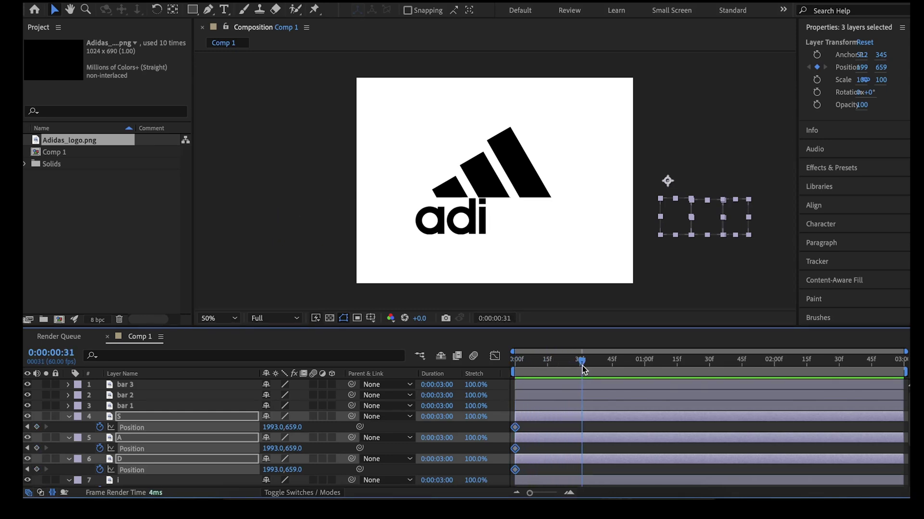
drag(704, 215, 531, 227)
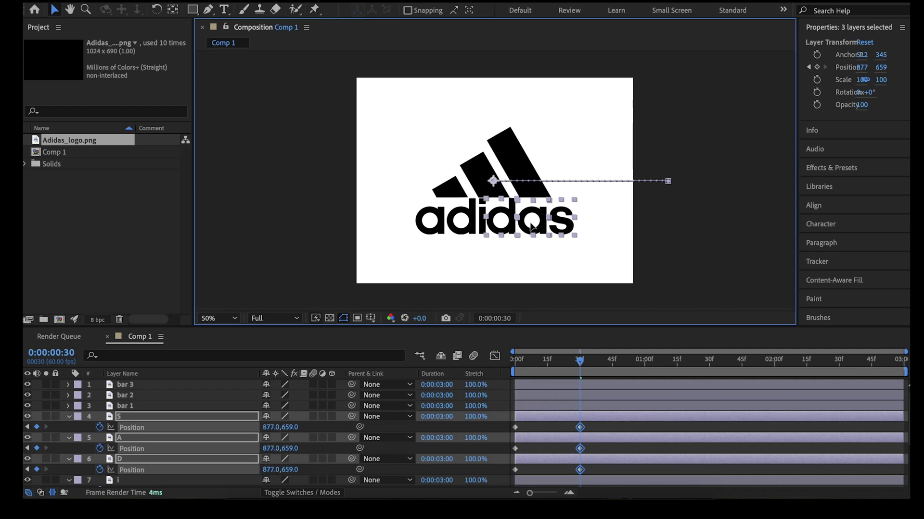
Step: Preview the slide-in, then apply Easy Ease (F9) to all letters' Position keyframes
click(532, 227)
drag(581, 364, 513, 369)
key(space)
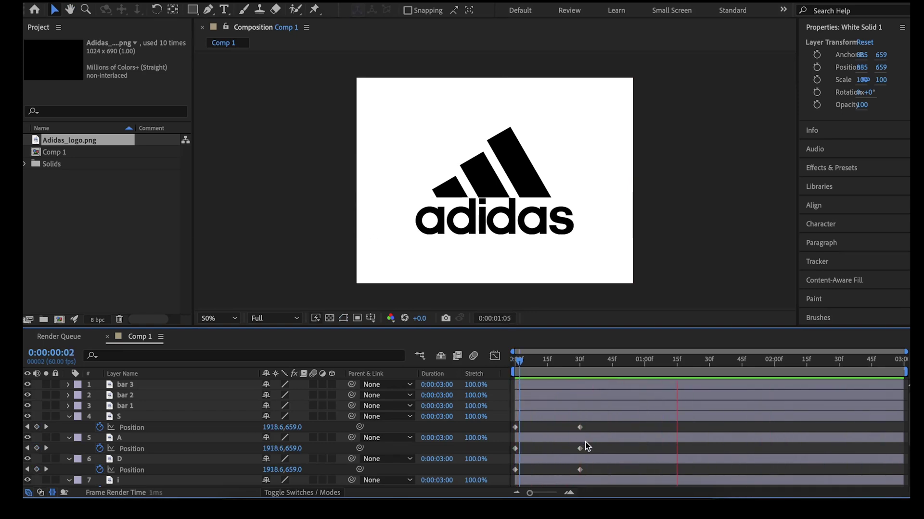
drag(588, 478, 509, 417)
scroll(569, 463, down, 1)
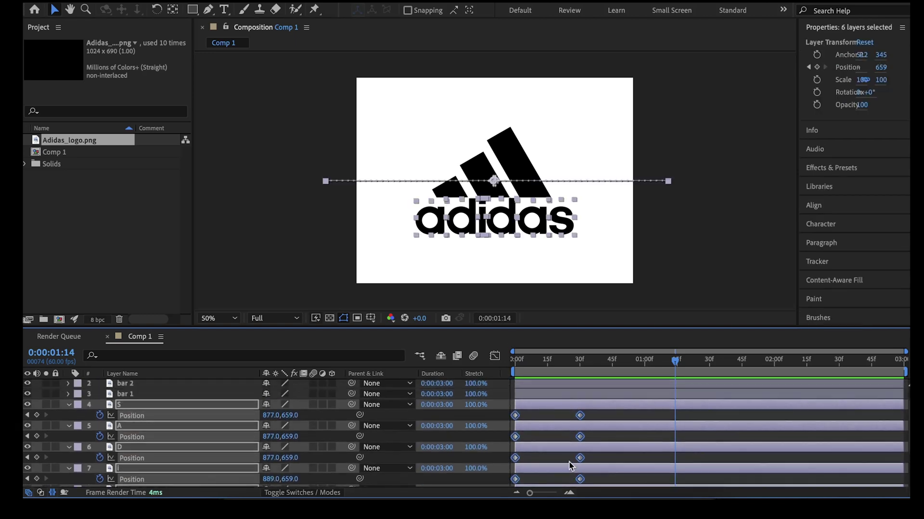
key(F9)
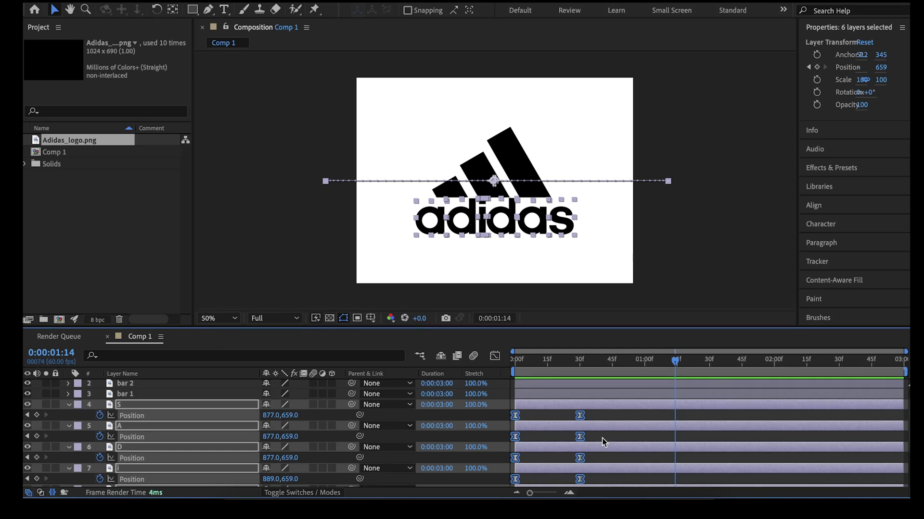
Step: Reshape the 30f keyframes' speed curves in the Graph Editor and preview the eased slide-in
click(494, 356)
drag(582, 461, 551, 460)
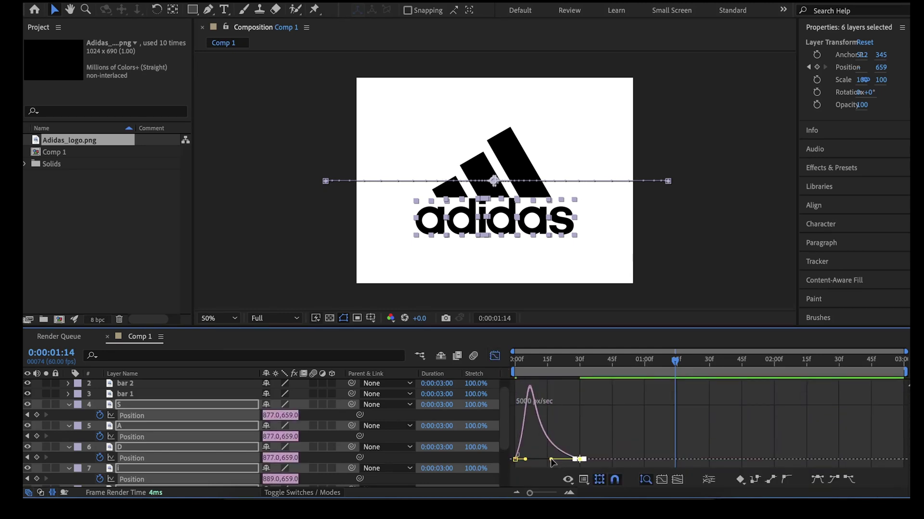
click(518, 376)
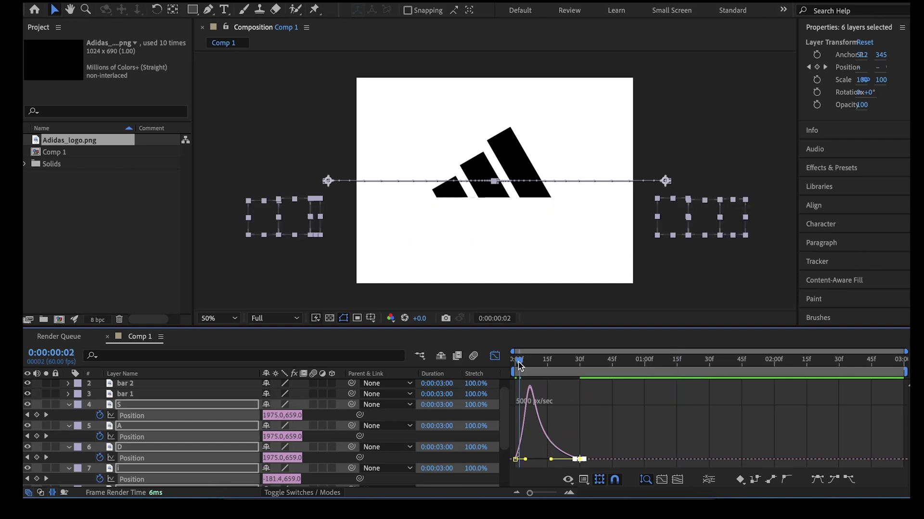
key(space)
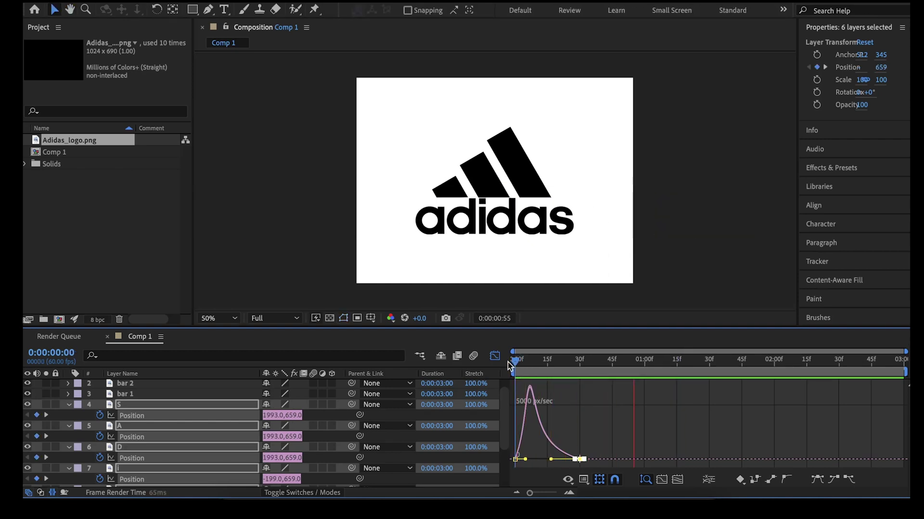
key(space)
click(516, 375)
key(space)
key(space)
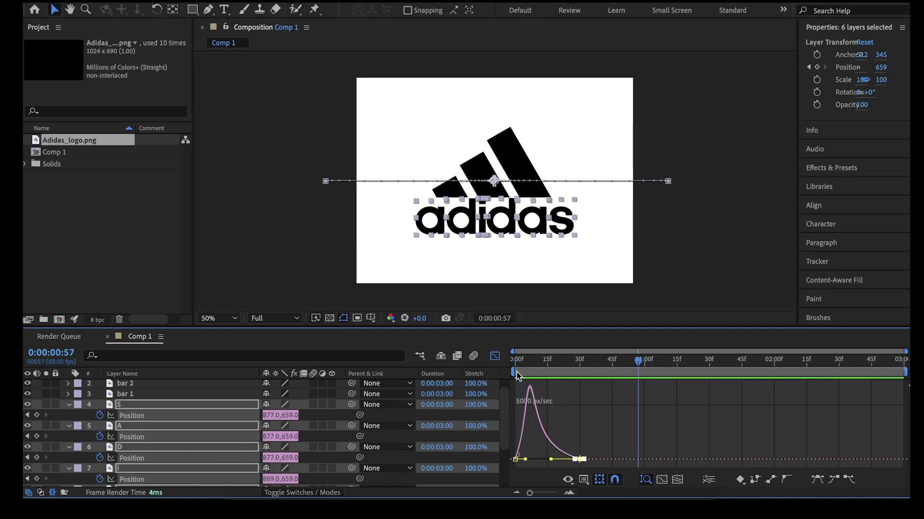
click(494, 356)
scroll(538, 418, down, 3)
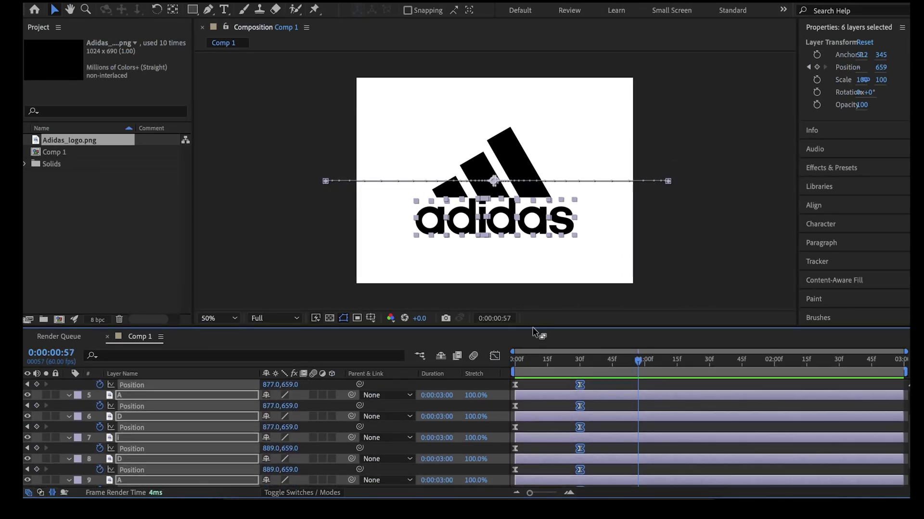
Step: Enlarge the timeline and shift the outer A, D and S layer bars a few frames later
drag(533, 331, 534, 281)
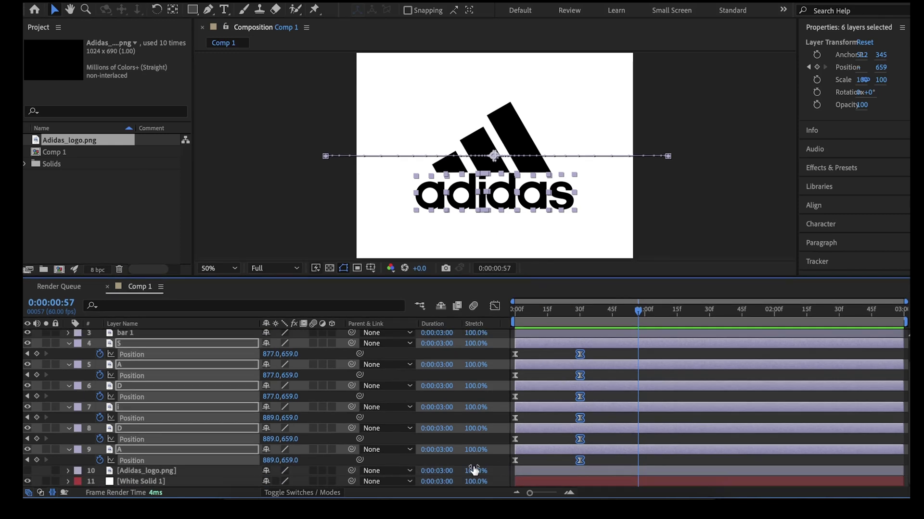
key(F2)
drag(523, 451, 538, 430)
click(528, 386)
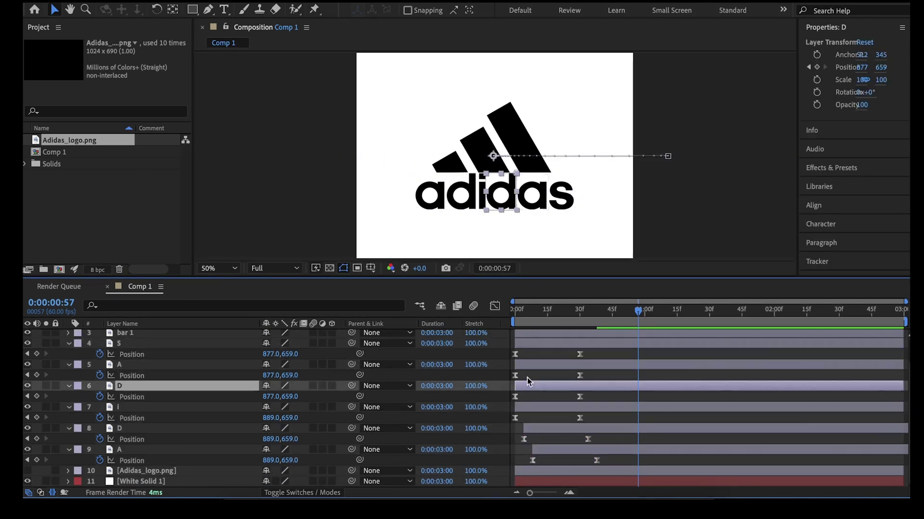
drag(529, 366, 555, 343)
click(514, 310)
Step: Scrub through the staggered letter animation from the start
key(space)
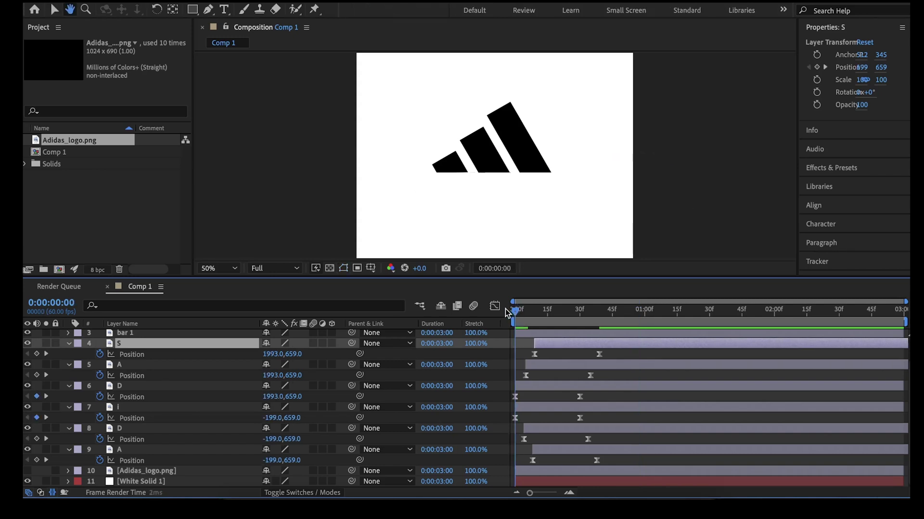
mouse_move(492, 85)
mouse_down()
mouse_move(414, 160)
mouse_move(472, 177)
mouse_move(490, 93)
mouse_up()
click(642, 311)
drag(642, 311, 577, 312)
Step: Select the bar 1, bar 2 and bar 3 layers
scroll(129, 339, up, 2)
click(129, 336)
shift+click(130, 357)
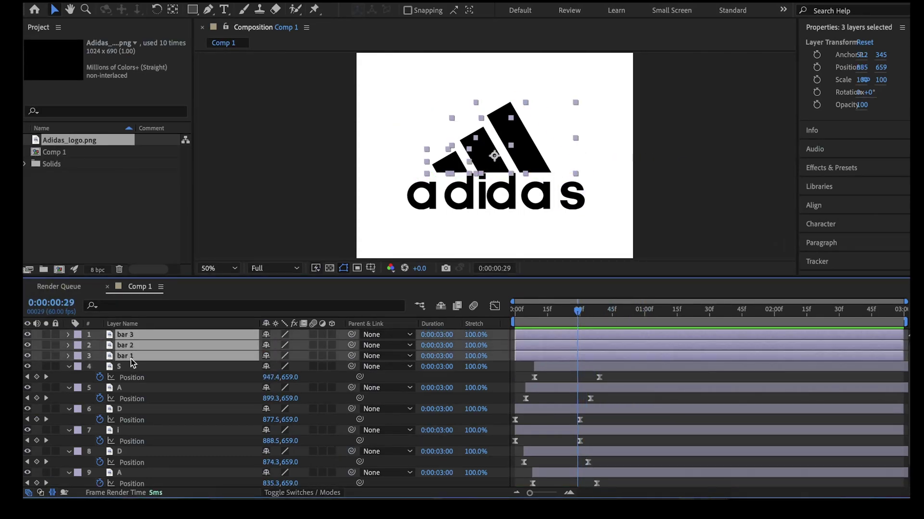
Step: Keyframe the three bars' Scale at 100%, then set it to 0% about 20 frames earlier
key(s)
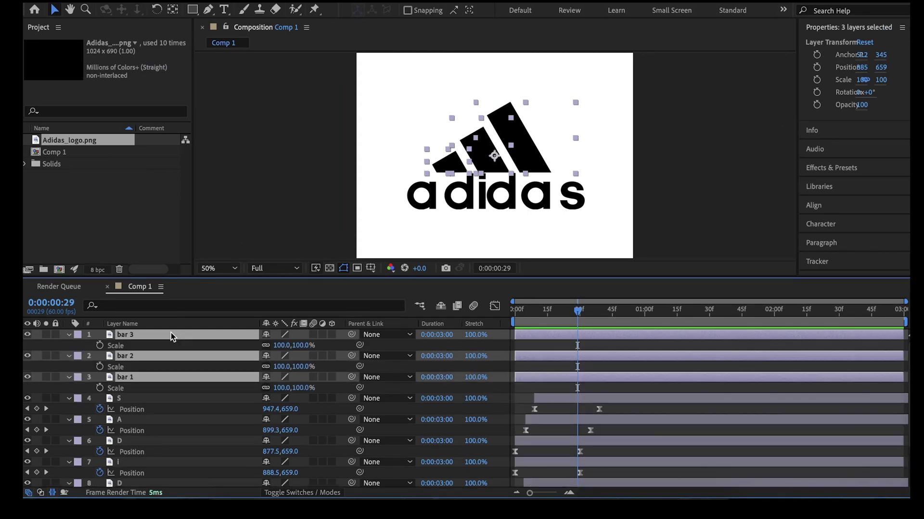
click(100, 345)
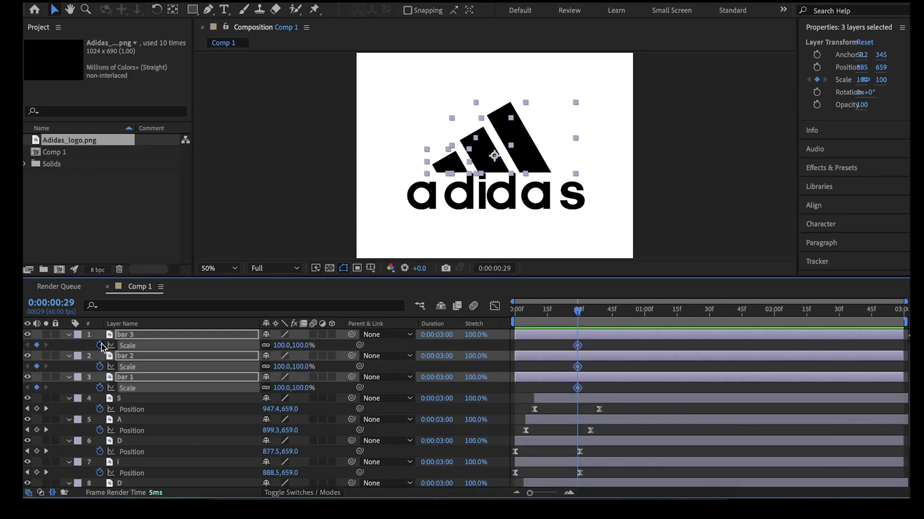
click(584, 351)
drag(580, 313, 561, 314)
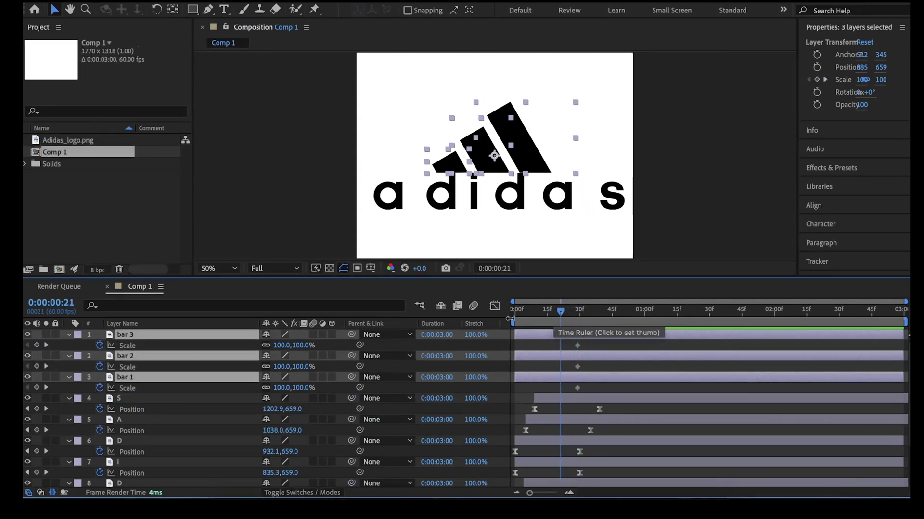
click(281, 345)
text(0)
key(Return)
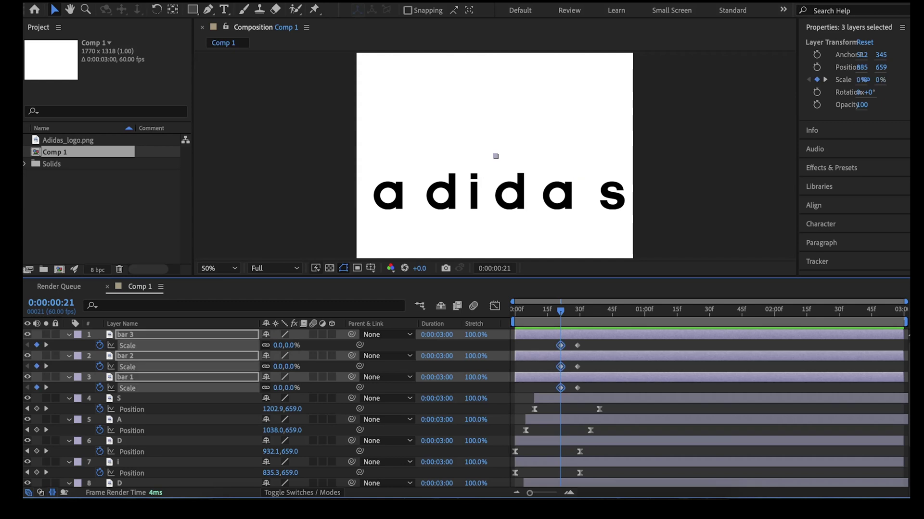
Step: Preview the bars scaling up and apply Easy Ease (F9) to their Scale keyframes
key(space)
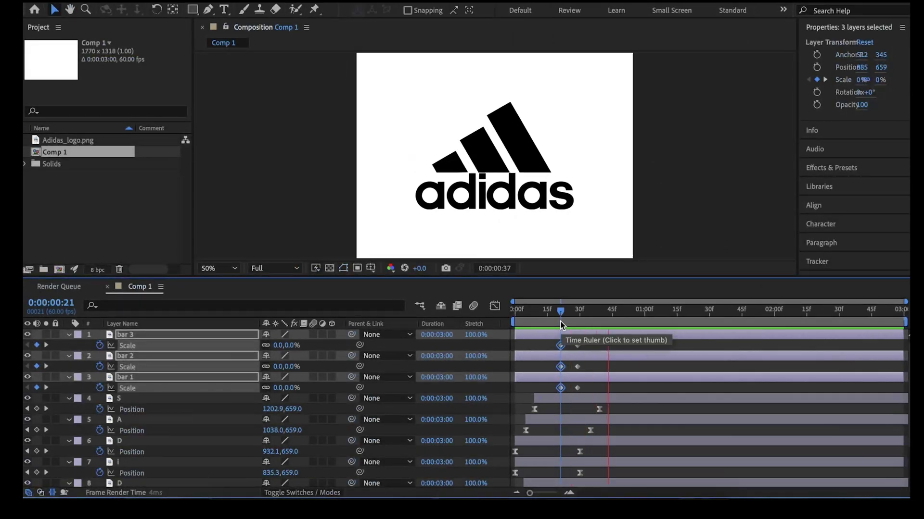
key(space)
mouse_move(558, 311)
mouse_down()
mouse_move(577, 312)
mouse_move(549, 313)
mouse_up()
drag(589, 388, 557, 346)
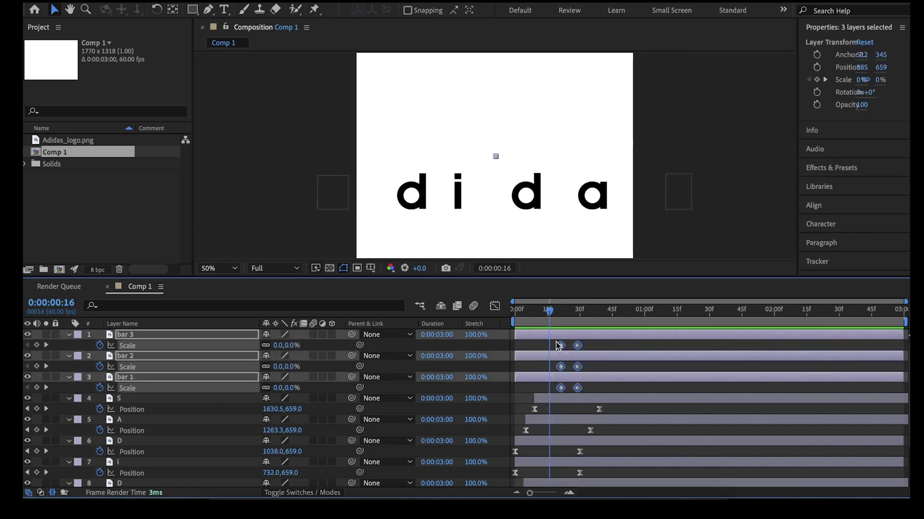
key(F9)
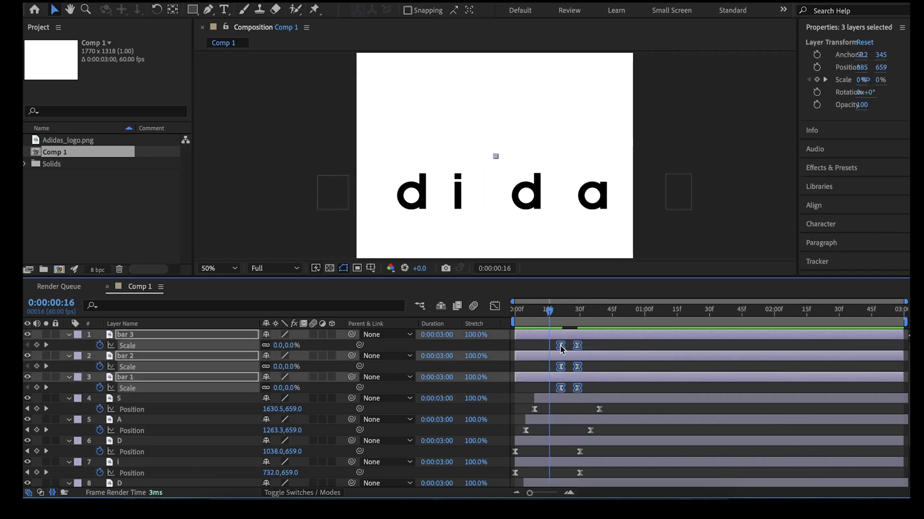
Step: In the speed graph, reshape the Scale curve so the bars burst out fast and settle slowly
click(494, 306)
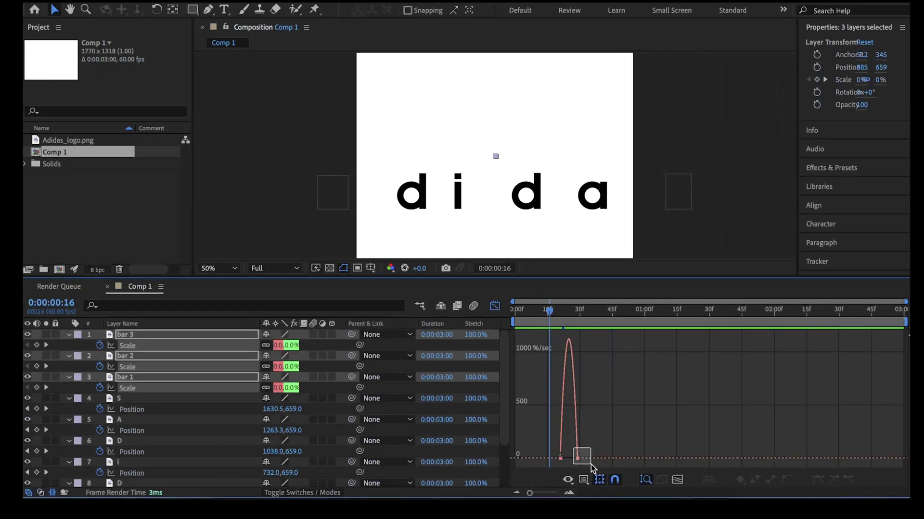
drag(590, 465, 590, 464)
key(equal)
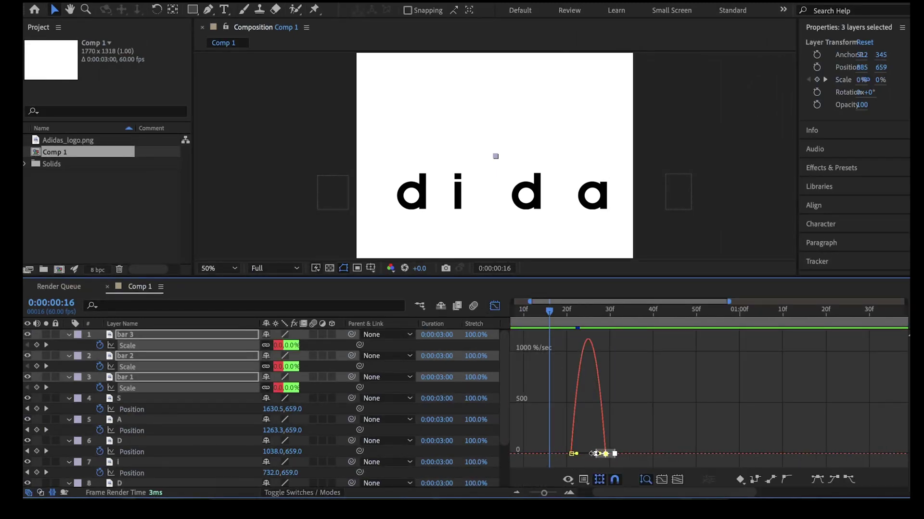
key(equal)
drag(651, 456, 632, 456)
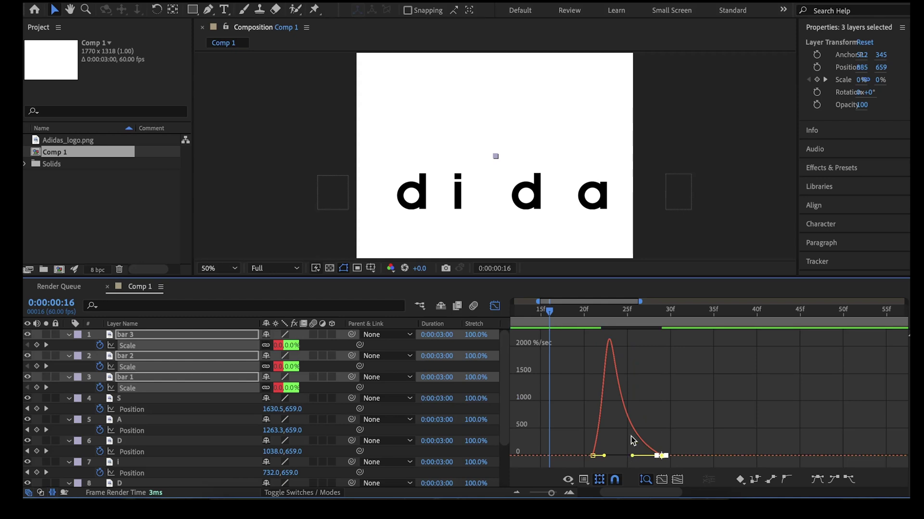
Step: Go back to the layer timeline, zoom out to the whole comp and preview the animation
click(496, 307)
key(semicolon)
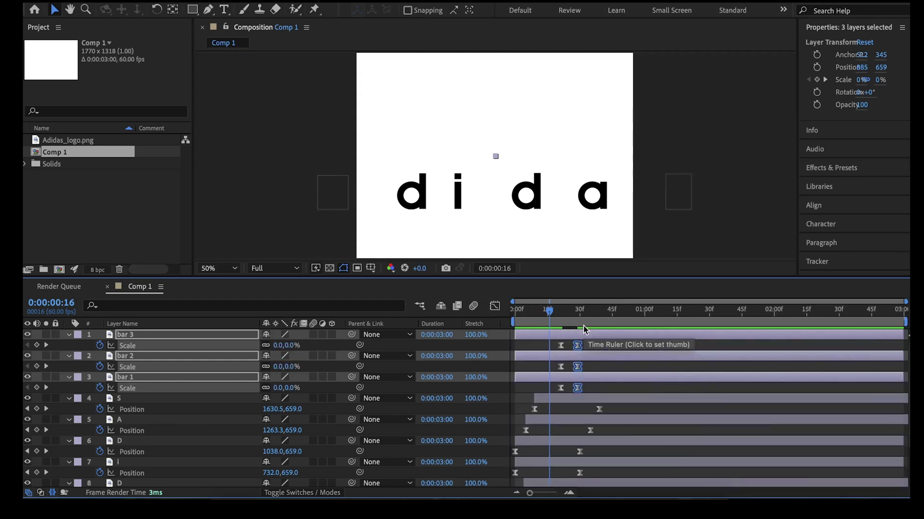
key(space)
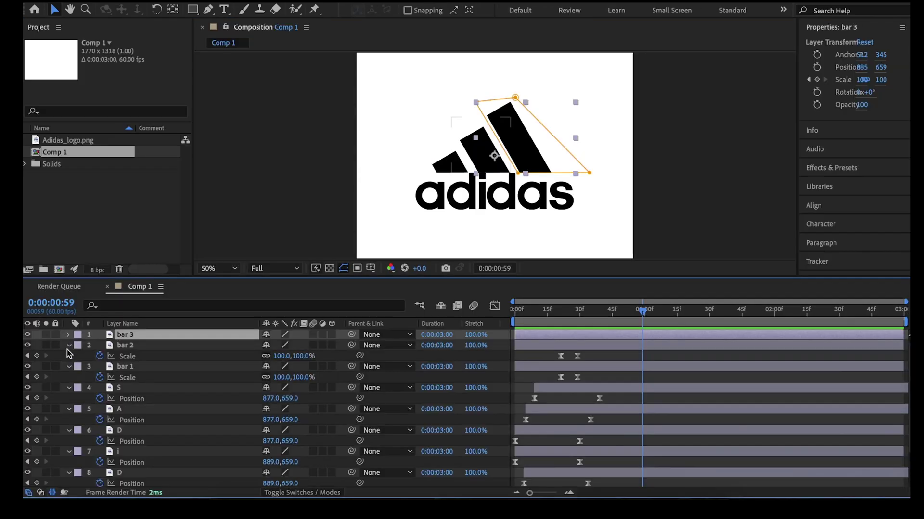
Step: Collapse the open layer properties and toggle motion blur on and off for the bar and letter layers
click(68, 356)
click(70, 385)
click(71, 419)
drag(135, 345, 161, 418)
click(312, 336)
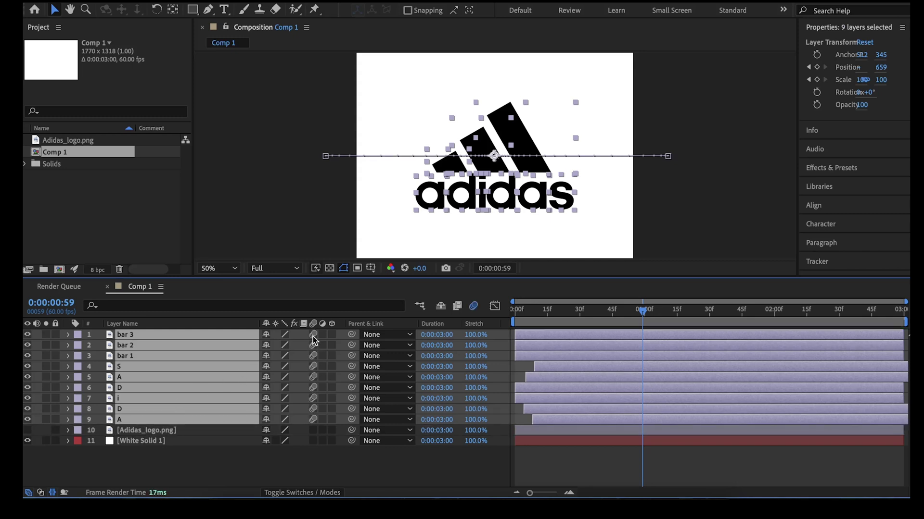
click(312, 336)
Step: Stagger the bars' Scale animation, bar 2 about 3 frames and bar 3 about 7 frames later, then preview
drag(643, 310, 587, 314)
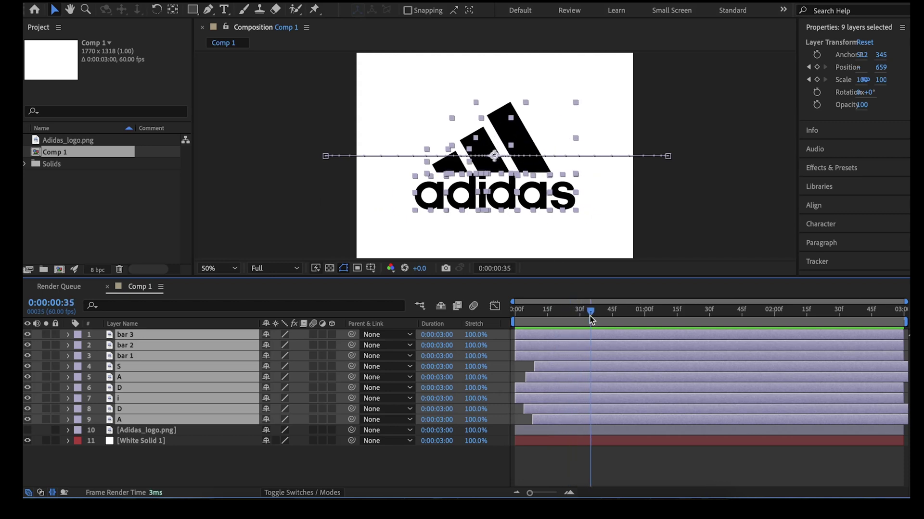
drag(136, 335, 150, 355)
key(s)
click(530, 337)
drag(529, 356, 535, 356)
drag(566, 336, 582, 337)
key(k)
click(548, 321)
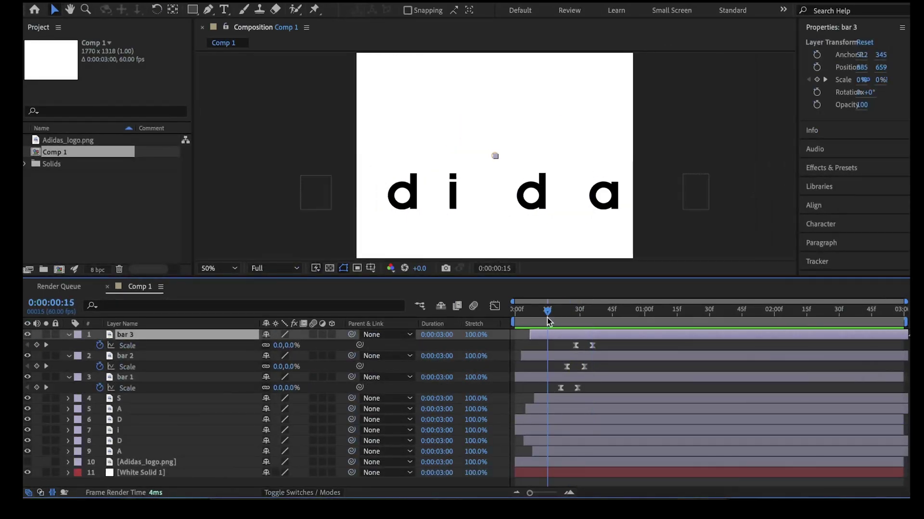
key(space)
Step: Make the nine bar and letter layers 3D, leaving out Adidas_logo.png and White Solid 1
click(69, 334)
click(69, 346)
click(70, 356)
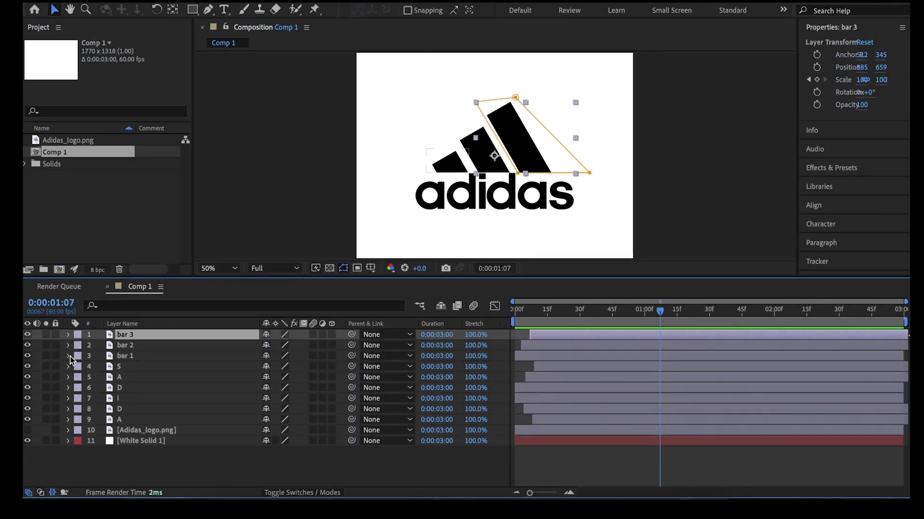
key(ctrl+a)
ctrl+click(127, 441)
ctrl+click(144, 430)
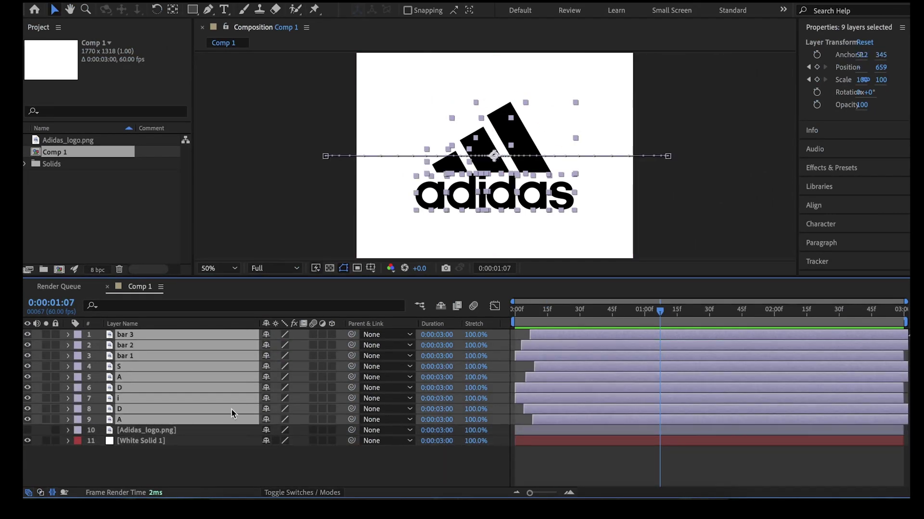
click(330, 344)
Step: Add a new Null Object layer, Null 1, to the composition
right_click(157, 461)
mouse_move(227, 337)
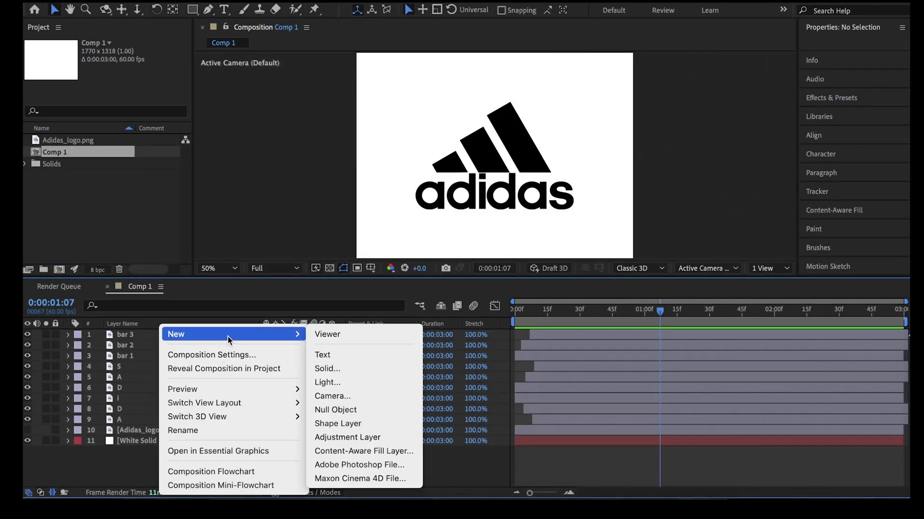
click(323, 410)
Step: Parent the bars and the S, A, D, i, D, A letter layers to Null 1
click(156, 345)
shift+click(152, 380)
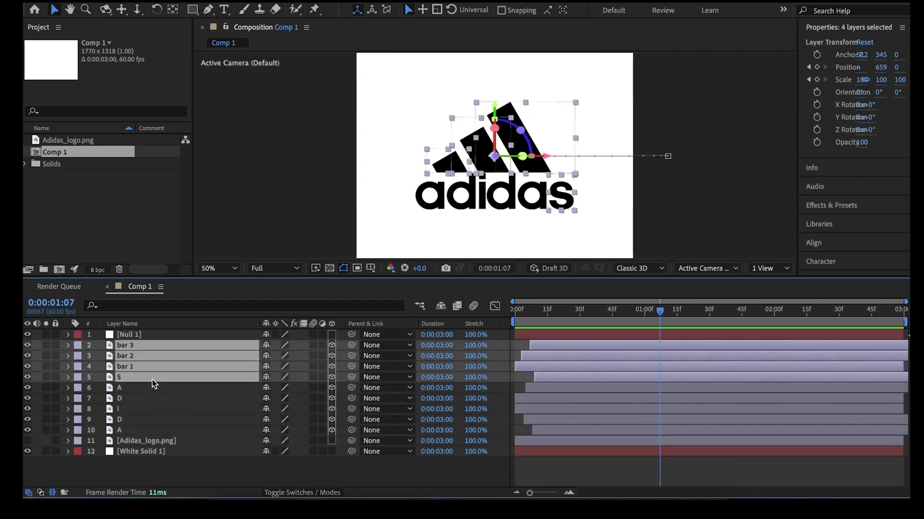
ctrl+click(152, 387)
ctrl+click(151, 399)
ctrl+click(151, 409)
ctrl+click(151, 419)
ctrl+click(150, 430)
drag(351, 356, 220, 334)
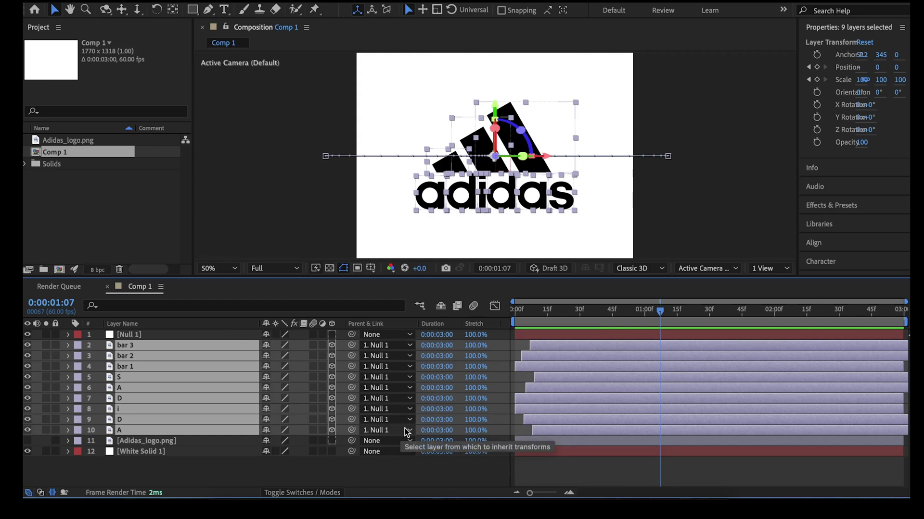
Step: Make Null 1 a 3D layer and show its Position property at frame 35
click(144, 336)
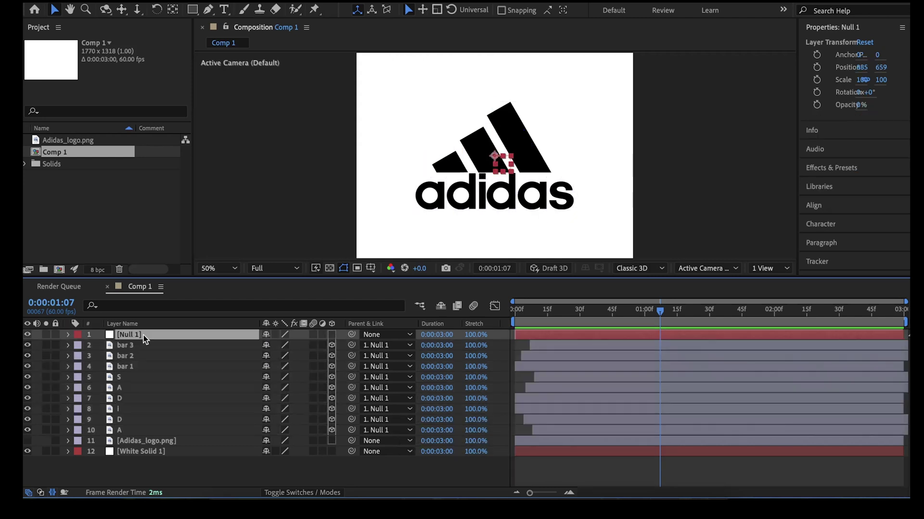
click(332, 335)
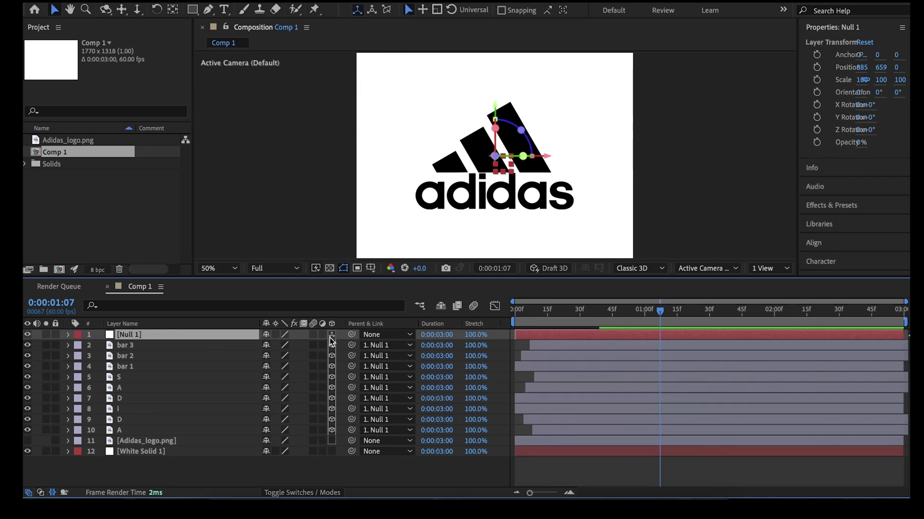
click(142, 463)
key(u)
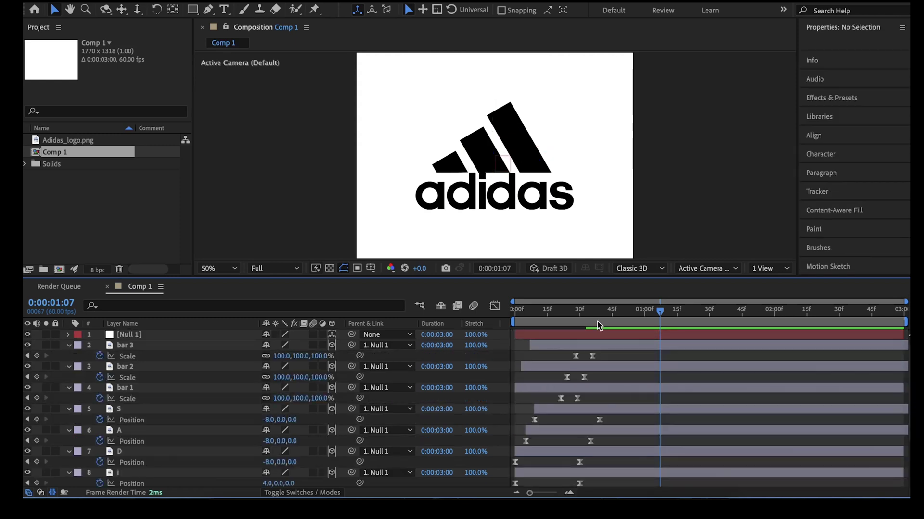
drag(660, 311, 601, 320)
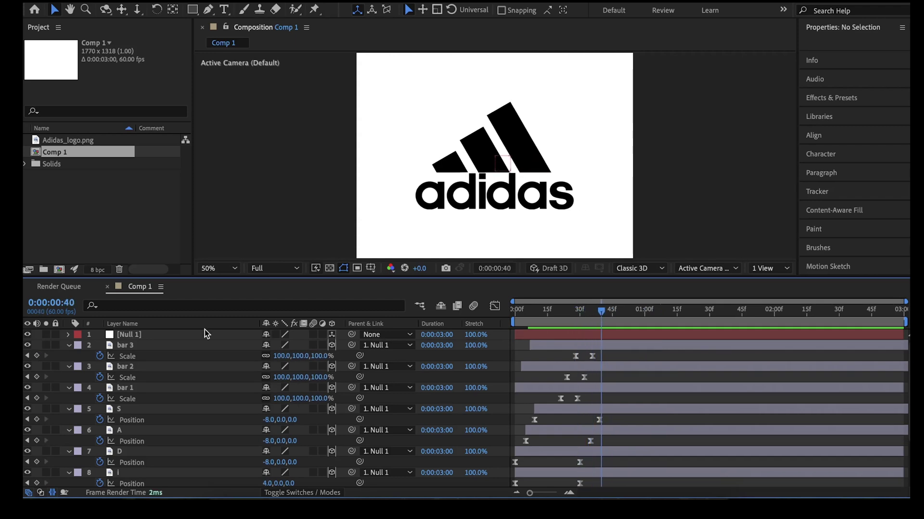
click(154, 335)
key(p)
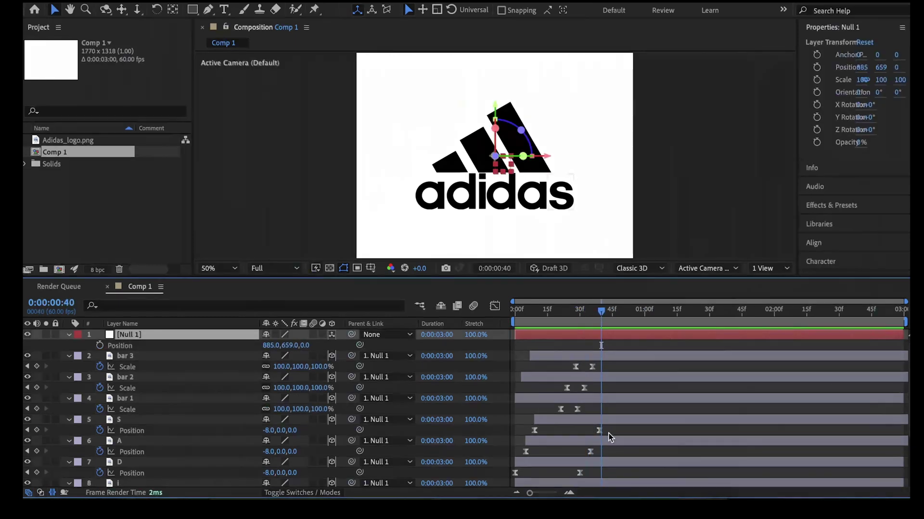
click(762, 268)
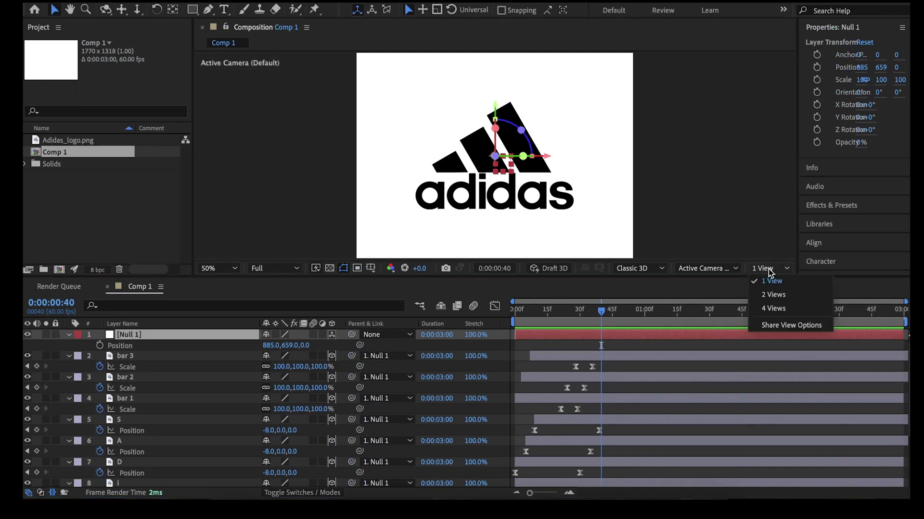
Step: Split the viewer into 2 Views, set the left one to Top at 50% zoom, and go to frame 43
click(773, 295)
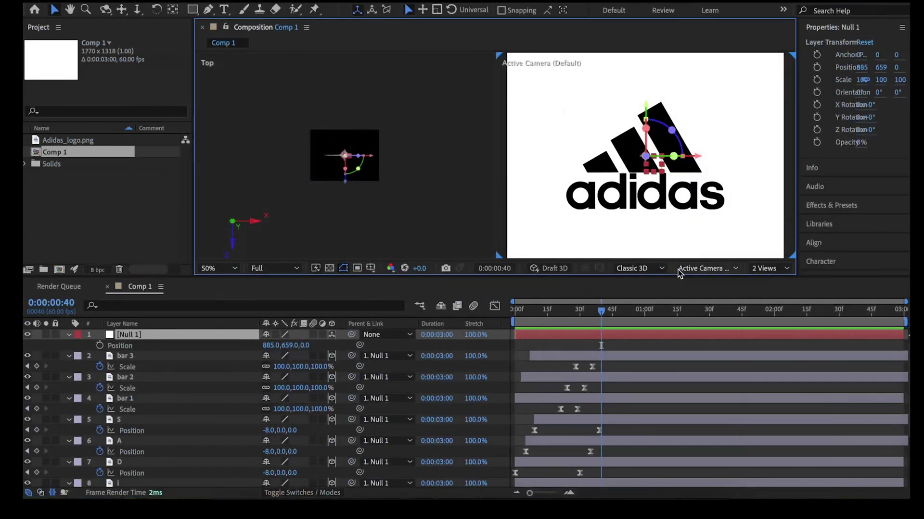
click(391, 197)
click(696, 267)
click(697, 340)
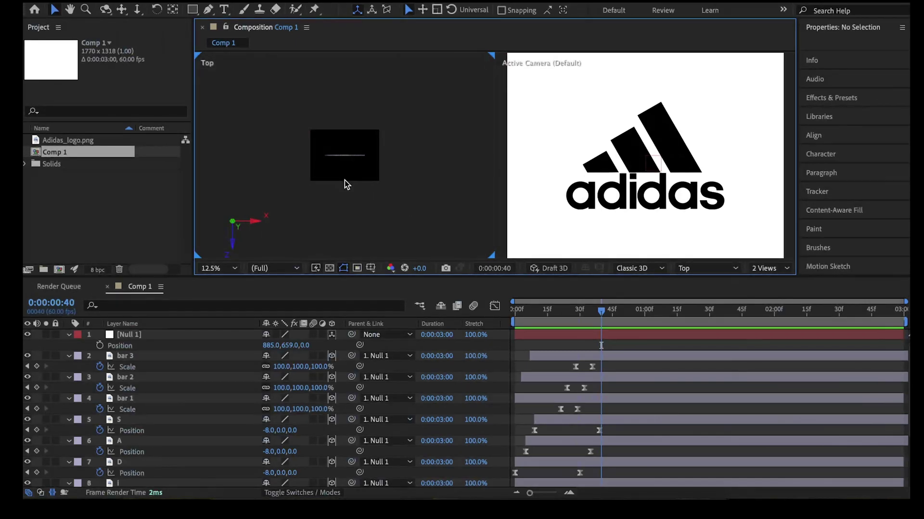
scroll(344, 180, up, 1)
scroll(345, 179, up, 1)
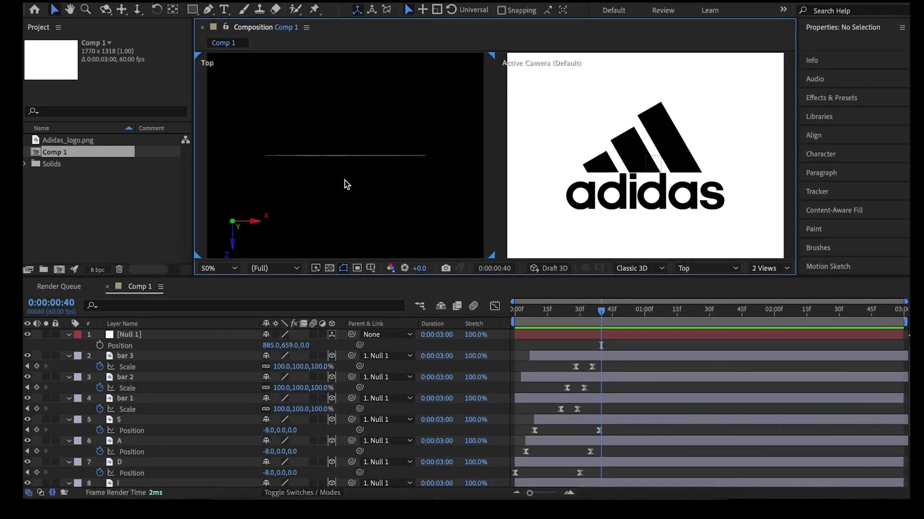
drag(597, 312, 609, 315)
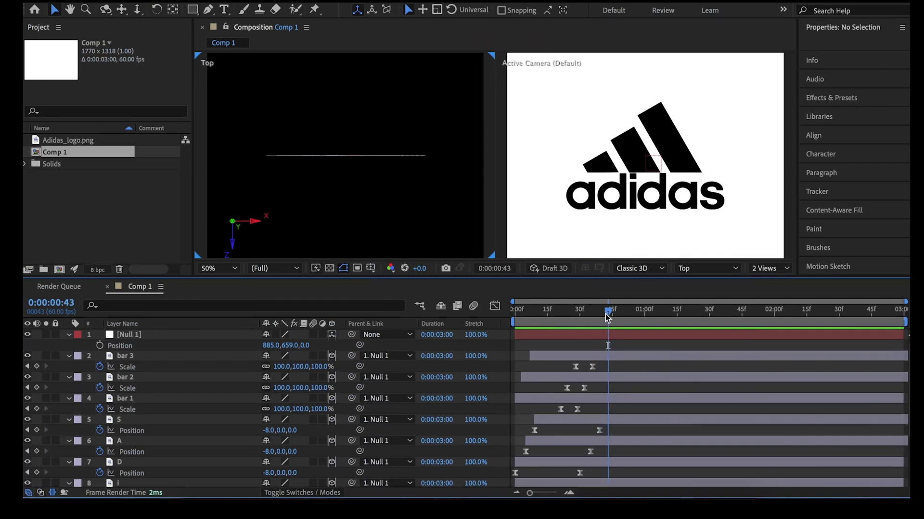
click(166, 336)
Step: Keyframe Null 1's Position from Z -2000 at frame 0 to Z 0 at frame 43
key(p)
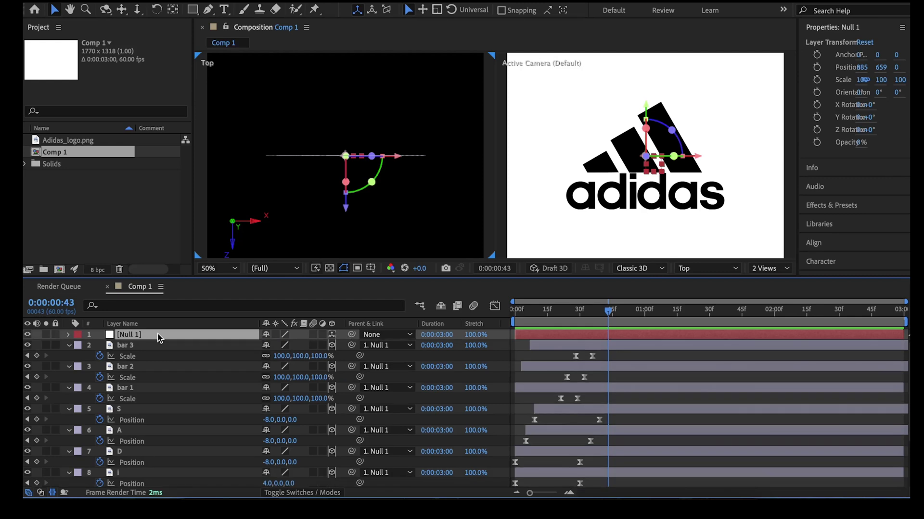
key(p)
click(100, 345)
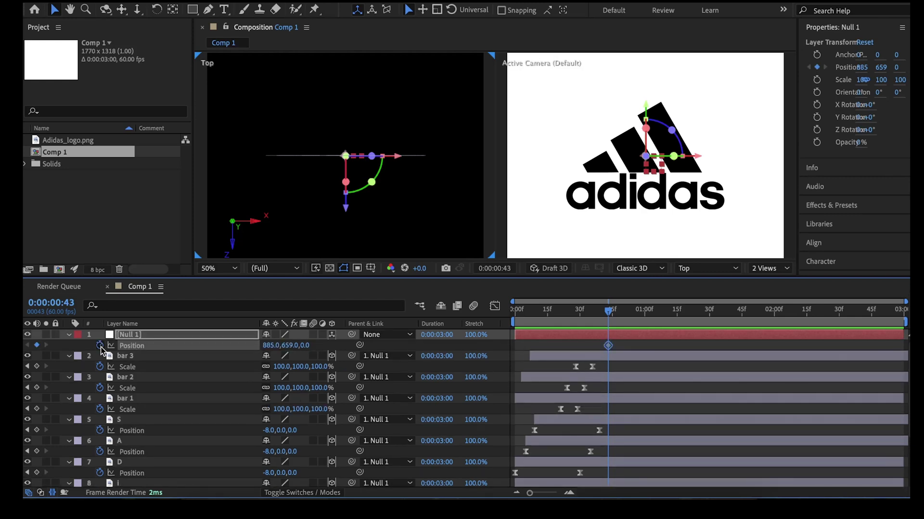
drag(609, 313, 514, 313)
click(304, 345)
text(-2000)
key(Return)
Step: Select both Null 1 Position keyframes, inspect their speed graph, then select the bars' Scale keyframes
click(608, 345)
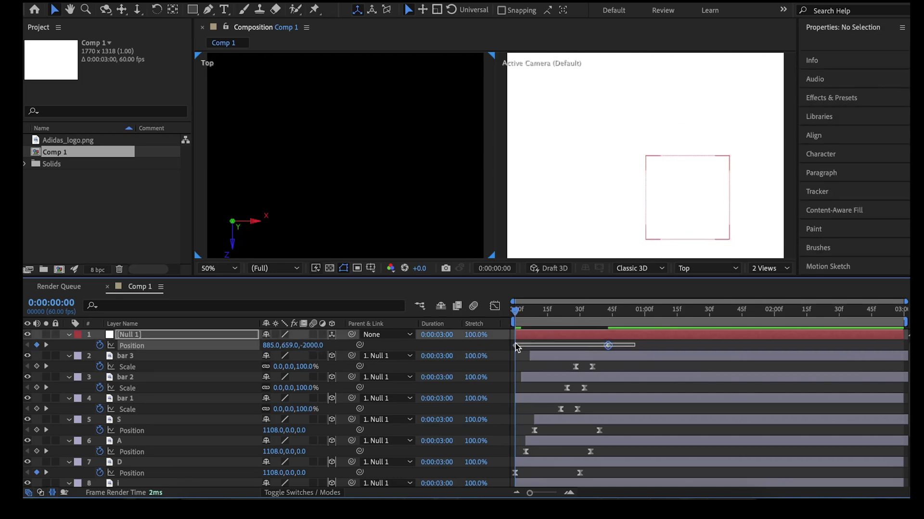
shift+click(514, 345)
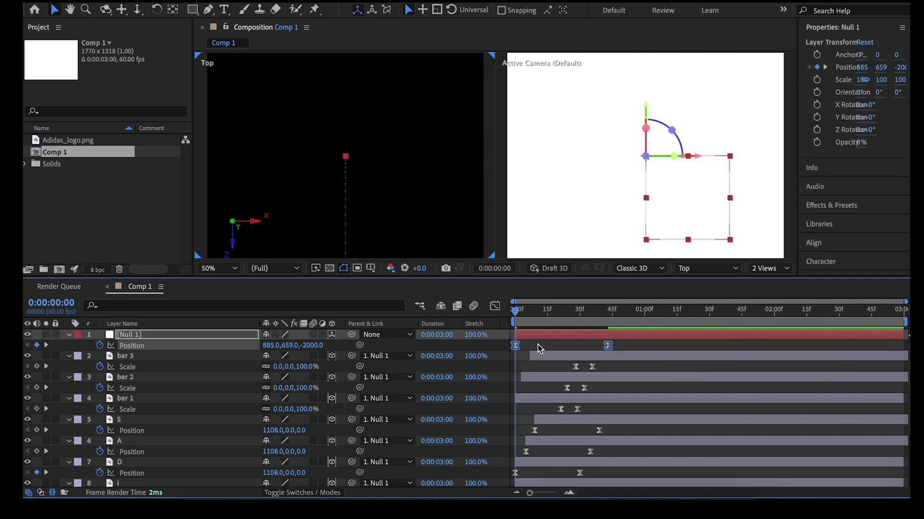
click(494, 306)
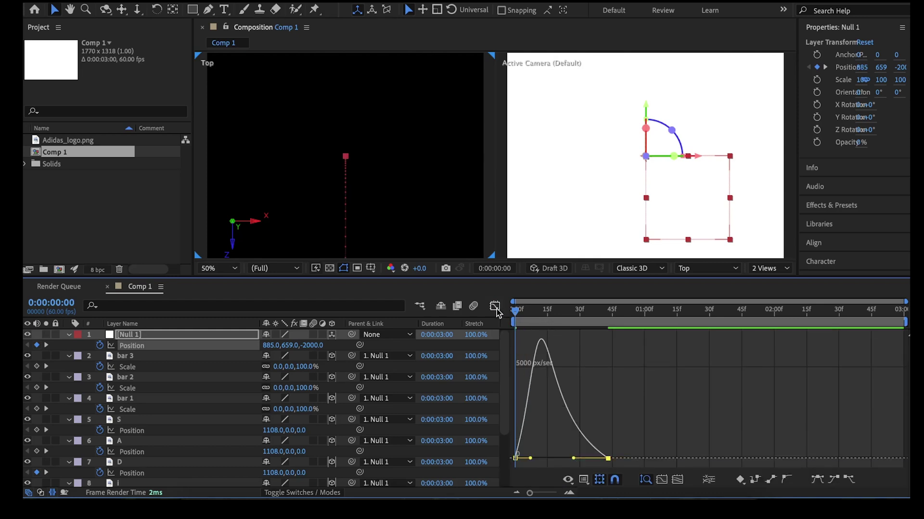
key(shift+F3)
drag(612, 412, 596, 371)
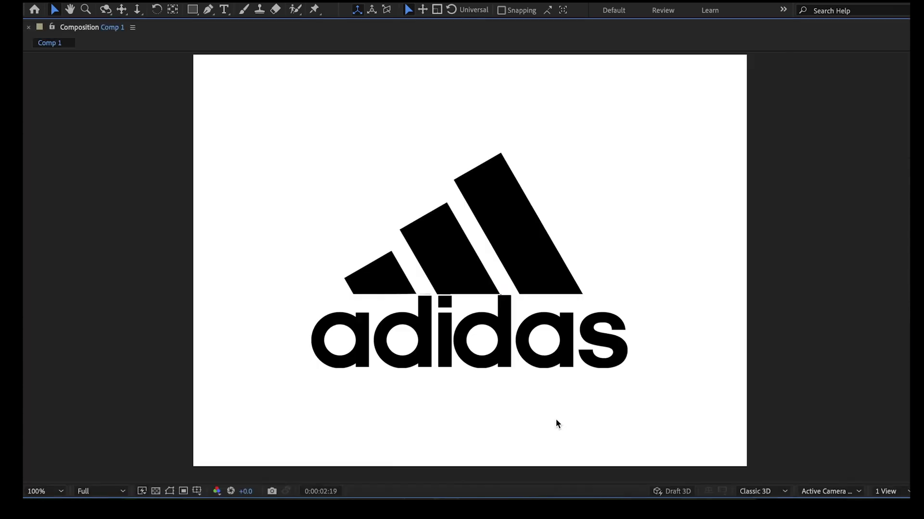